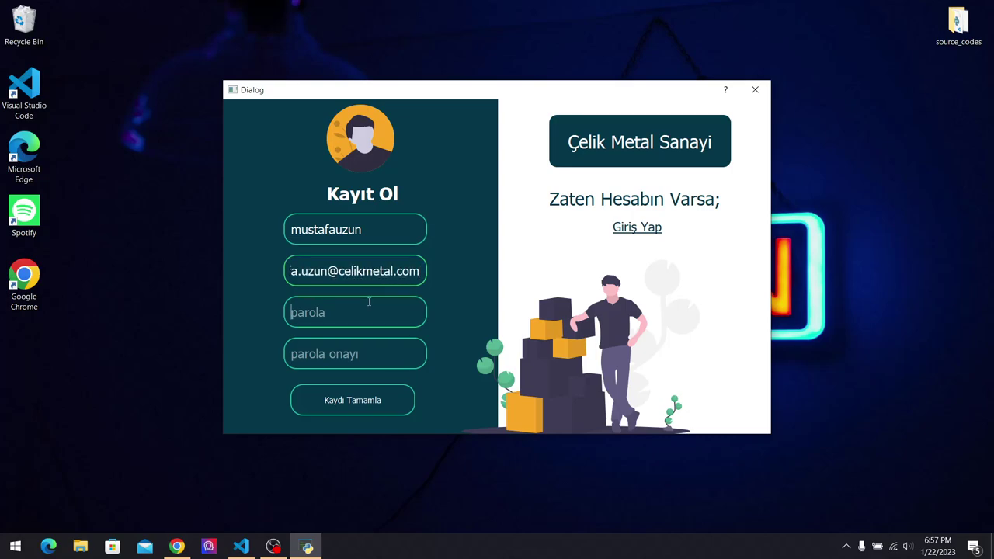
# Enter the account details and matching confirmation password, register, and acknowledge the success message.
pyautogui.write('123')
pyautogui.click(389, 351)
pyautogui.write('12')
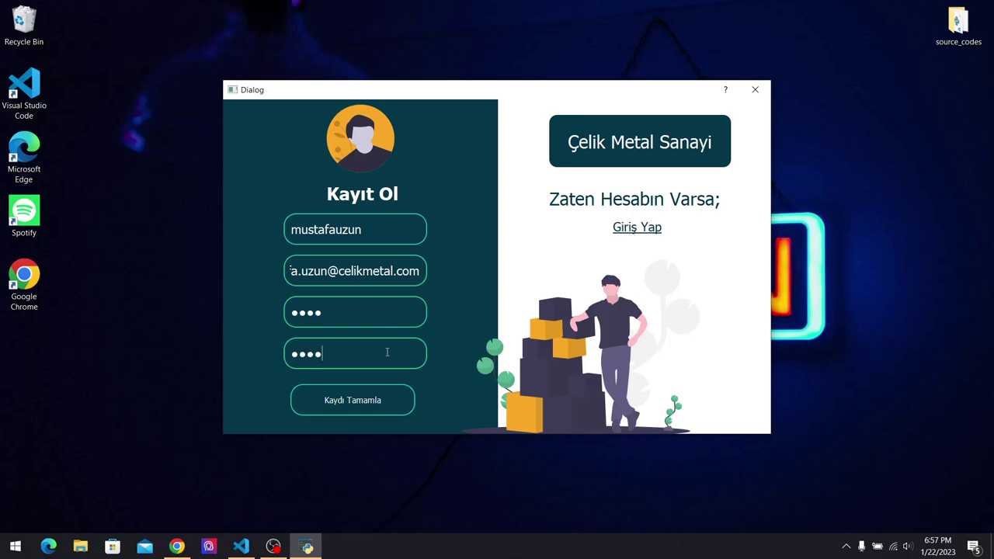
pyautogui.click(396, 400)
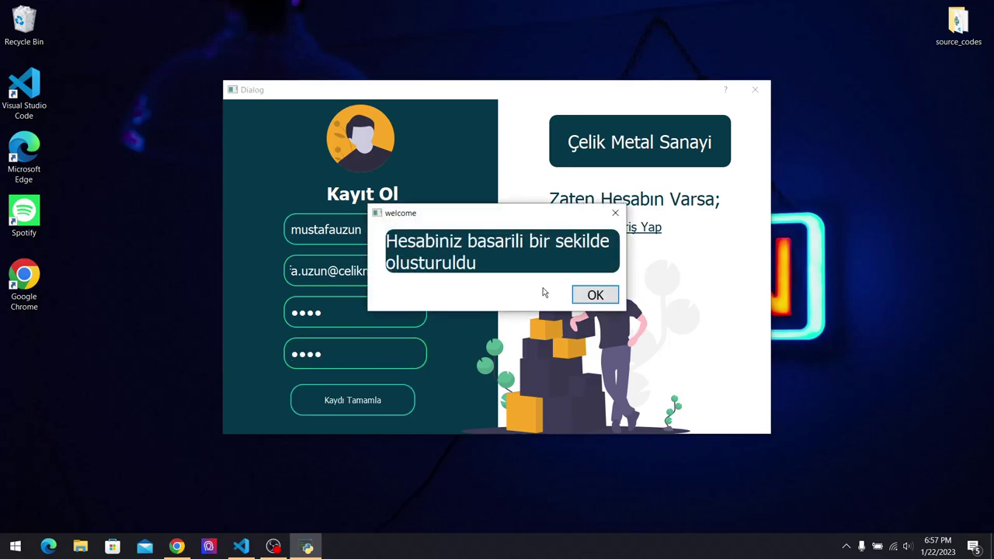
pyautogui.click(596, 296)
# Log in with the new username and password, view Hesap Bilgilerim, then return to Ana Menü.
pyautogui.click(614, 247)
pyautogui.write('mustafauzun')
pyautogui.press('Tab')
pyautogui.write('1')
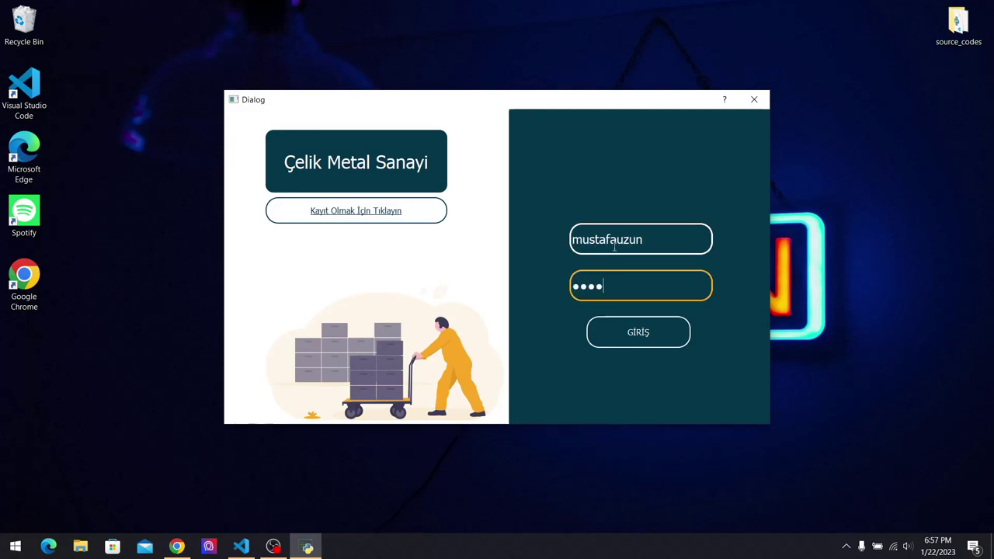
pyautogui.click(646, 331)
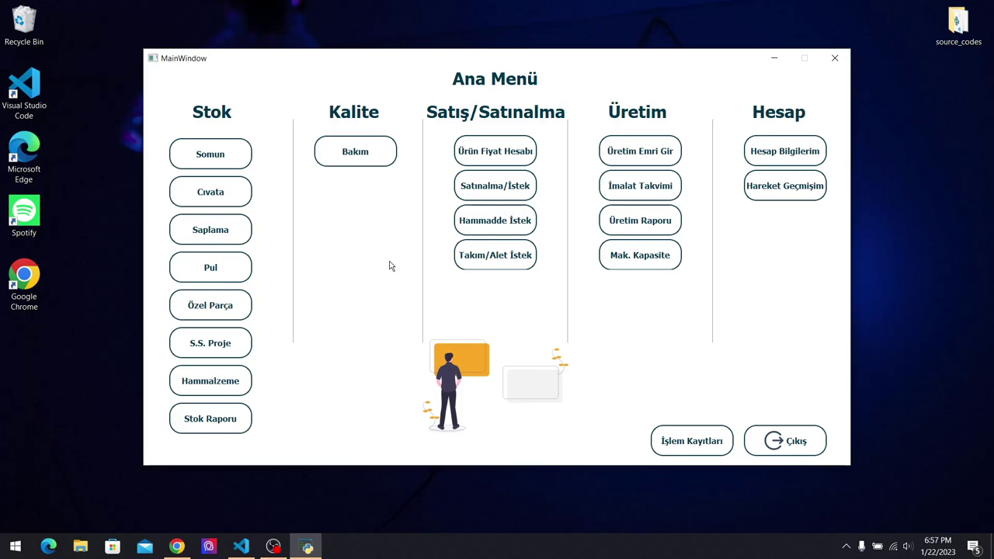
pyautogui.click(794, 146)
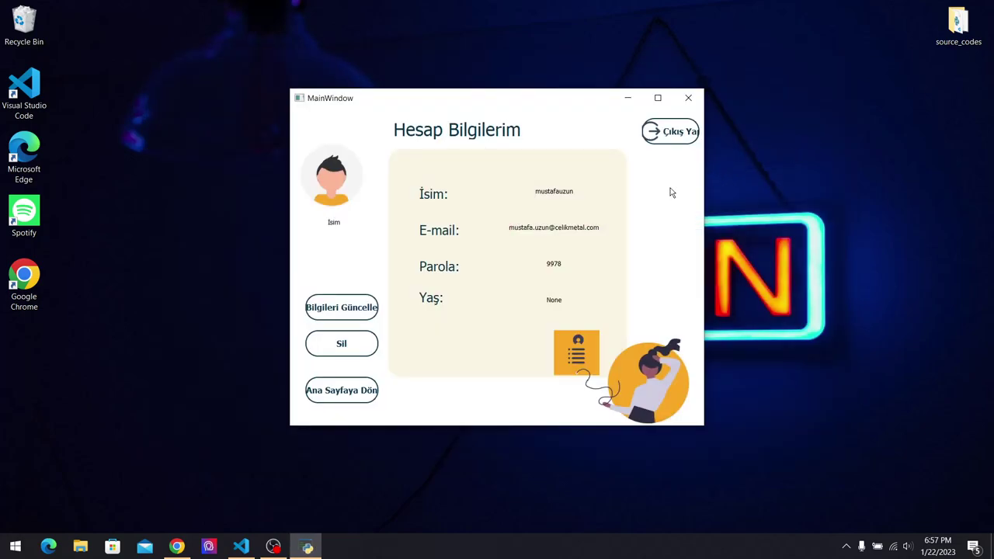
pyautogui.click(354, 387)
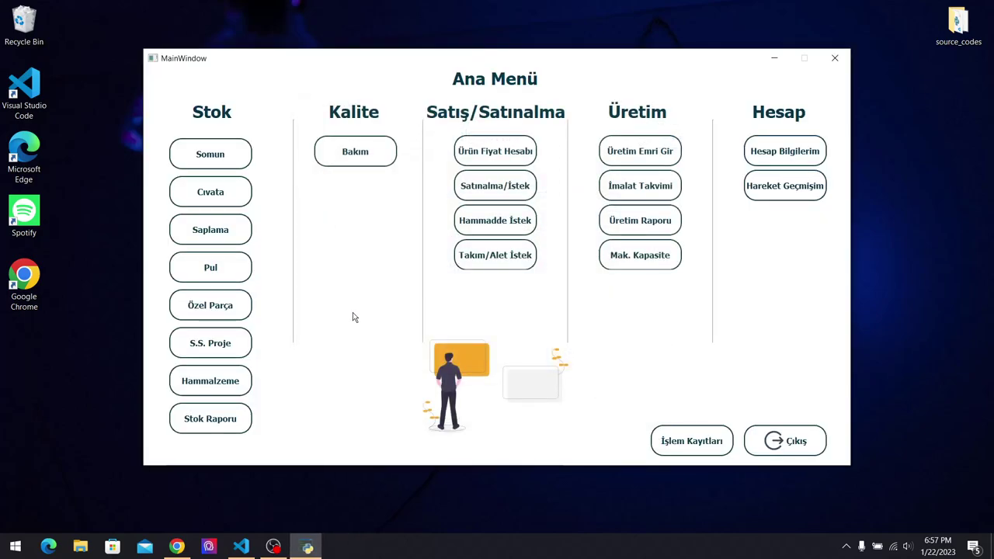
# In the Somun list, choose a Metrik DIN 935 nut with grade A4 and size M60.
pyautogui.click(223, 160)
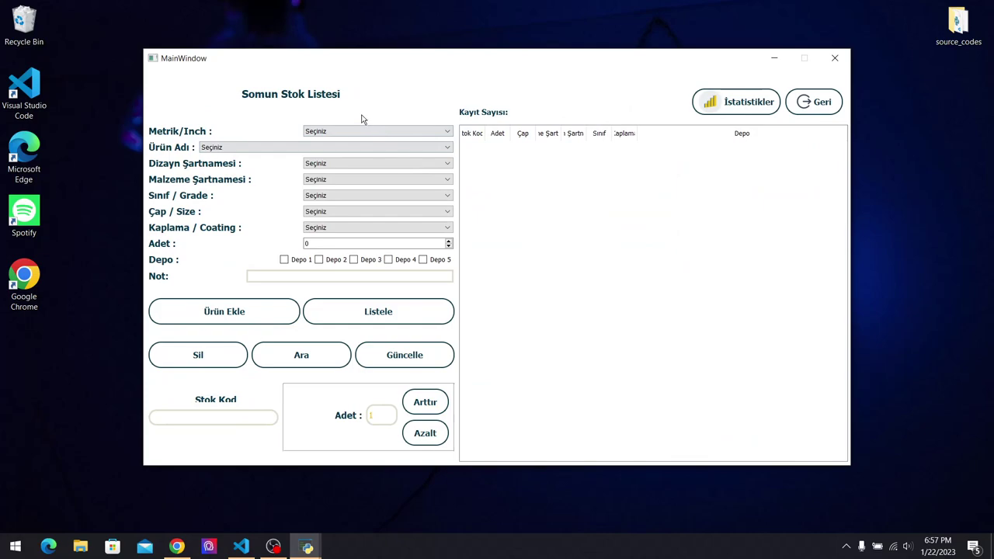
pyautogui.click(363, 131)
pyautogui.click(360, 145)
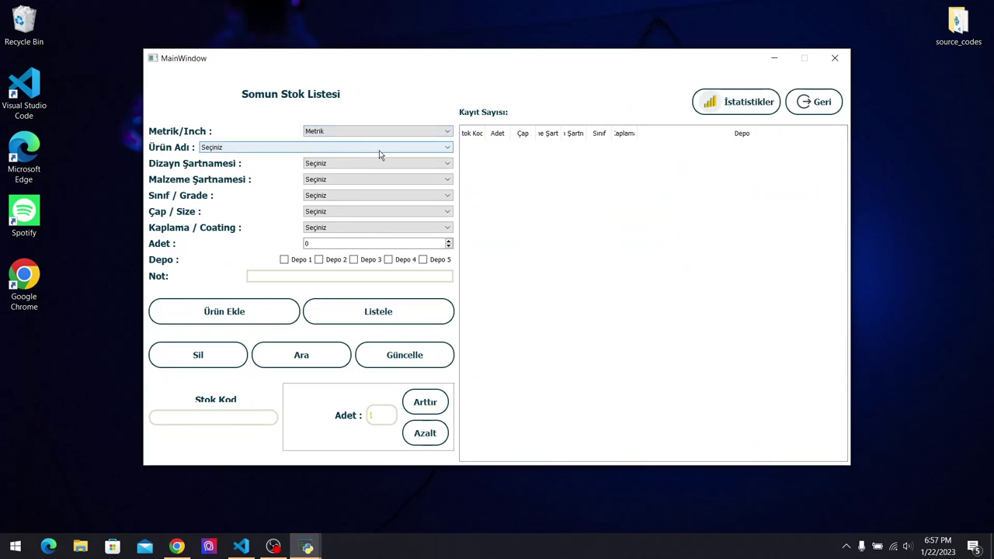
pyautogui.click(379, 153)
pyautogui.moveTo(450, 163); pyautogui.dragTo(446, 192)
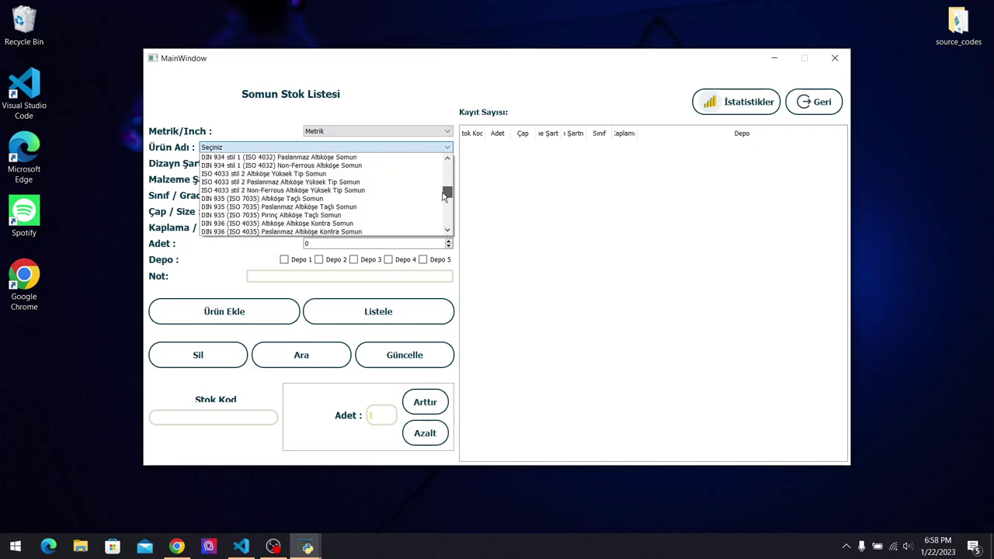
pyautogui.click(404, 205)
pyautogui.click(397, 195)
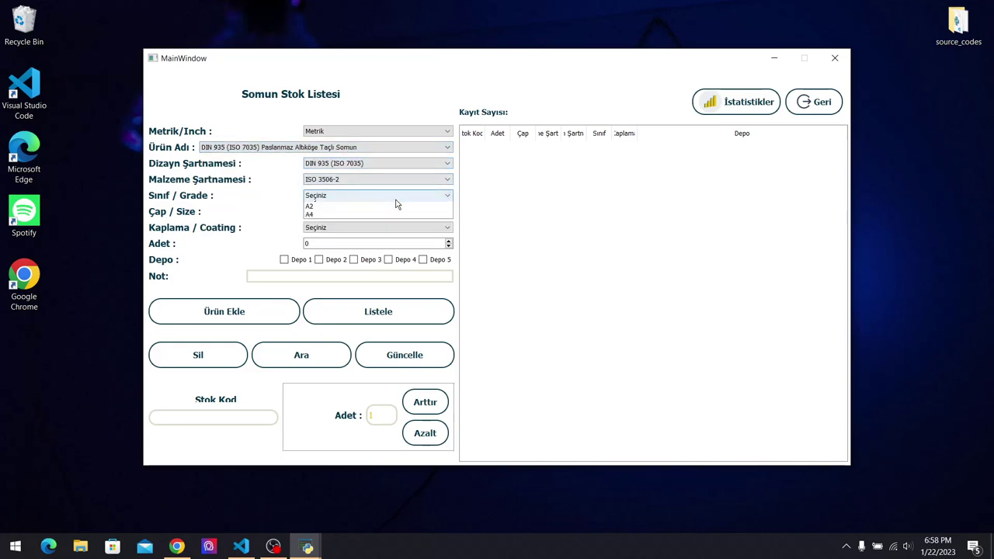
pyautogui.click(396, 217)
pyautogui.click(395, 212)
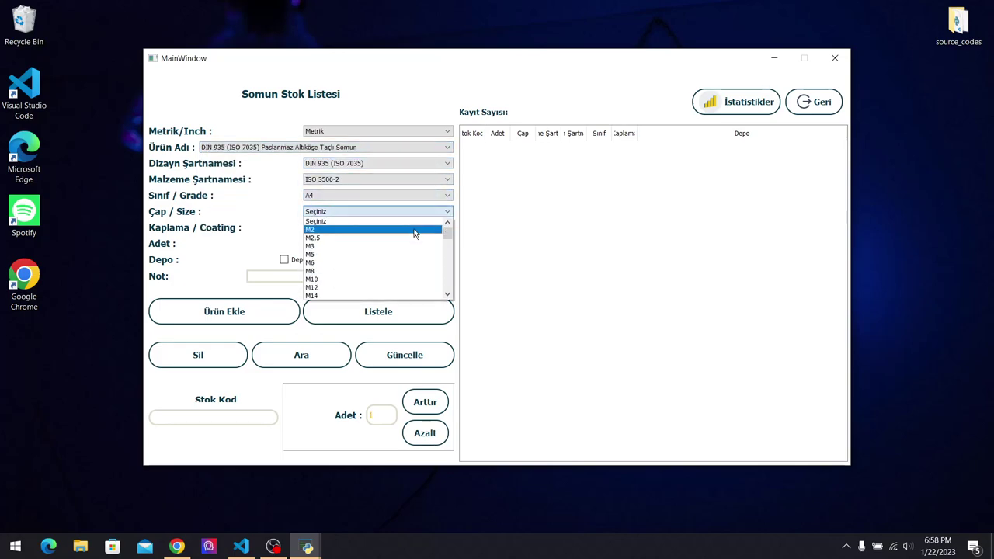
pyautogui.moveTo(449, 231); pyautogui.dragTo(448, 289)
pyautogui.click(424, 259)
# Set coating to Kaplama Yok and quantity 5000, then add the nut to stock.
pyautogui.click(403, 228)
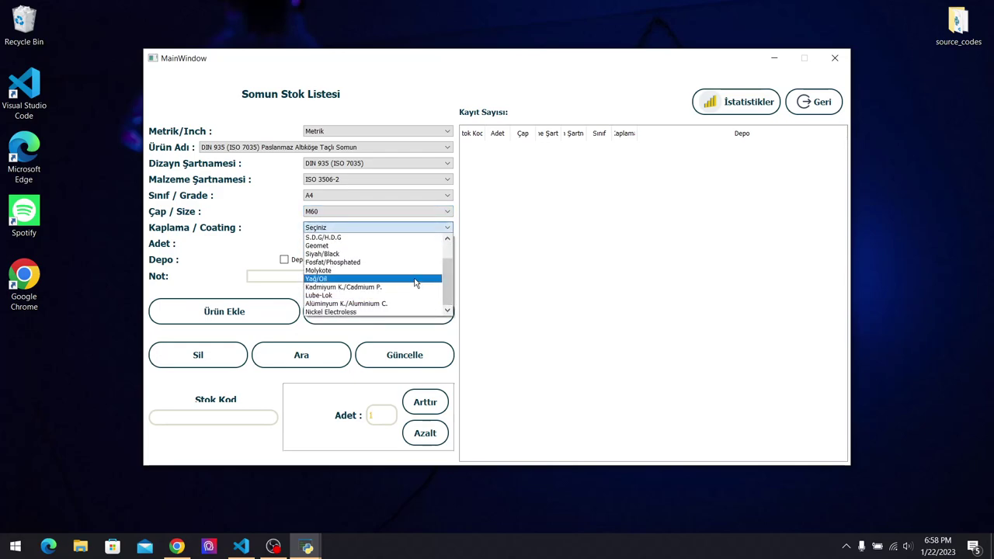
pyautogui.click(416, 278)
pyautogui.click(411, 227)
pyautogui.scroll(3, 414, 235)
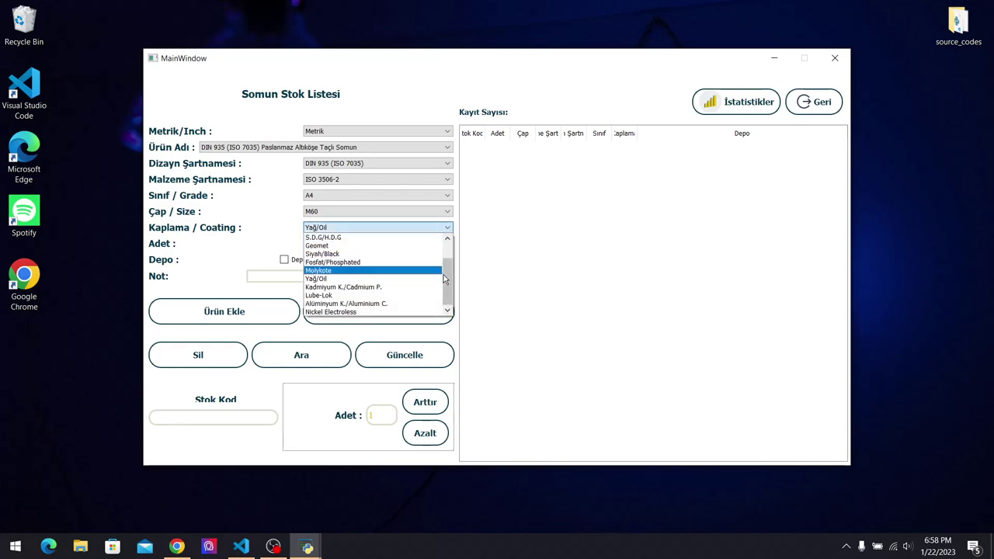
pyautogui.click(406, 245)
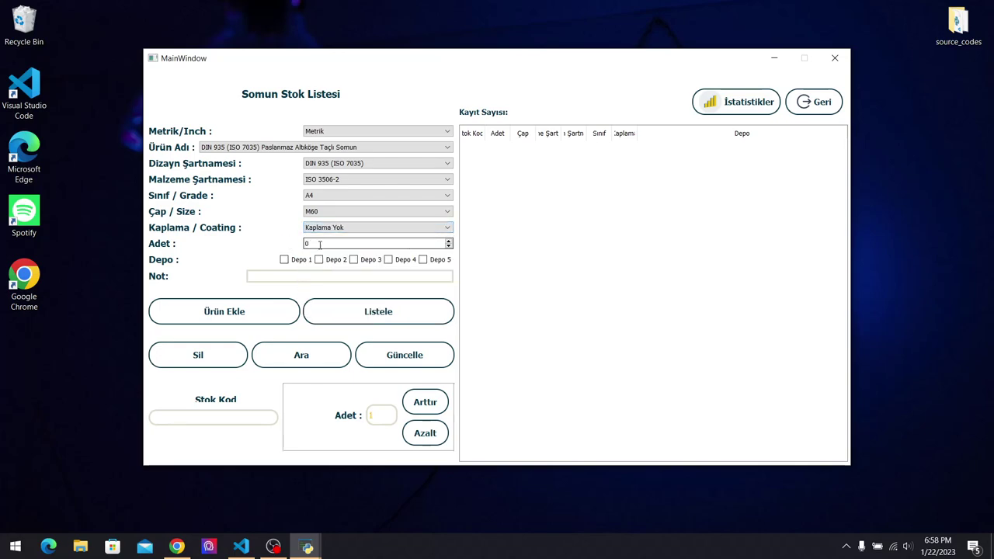
pyautogui.write('5000')
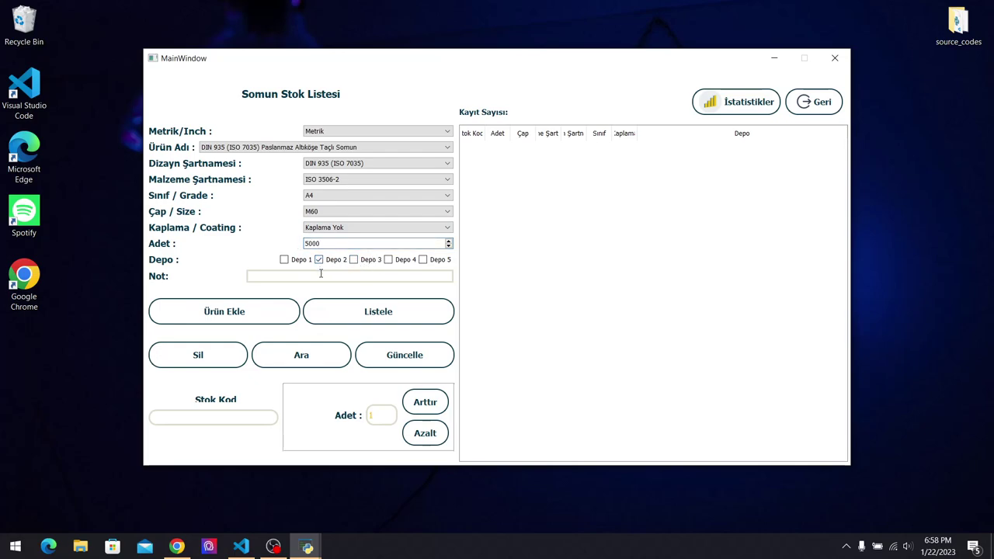
pyautogui.click(292, 310)
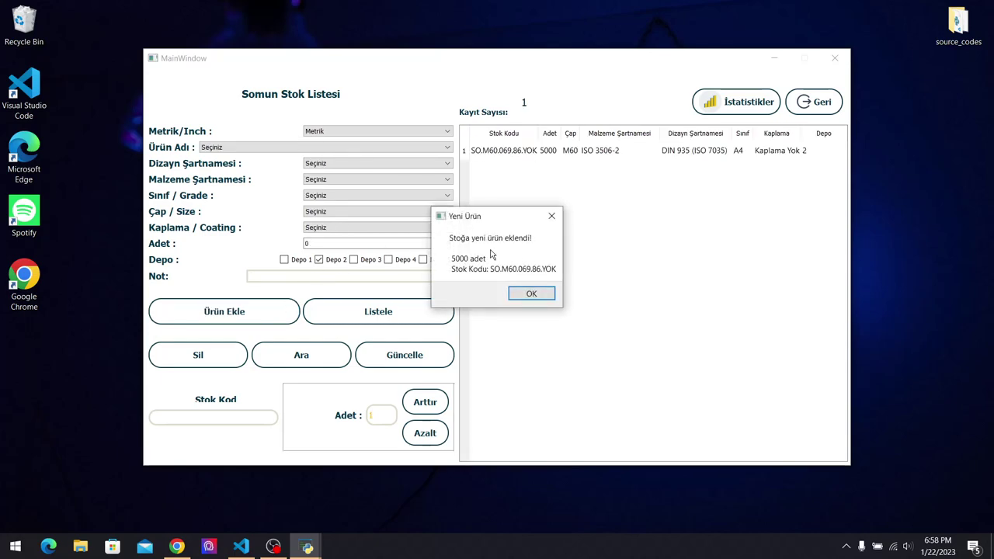
pyautogui.click(532, 294)
pyautogui.click(528, 152)
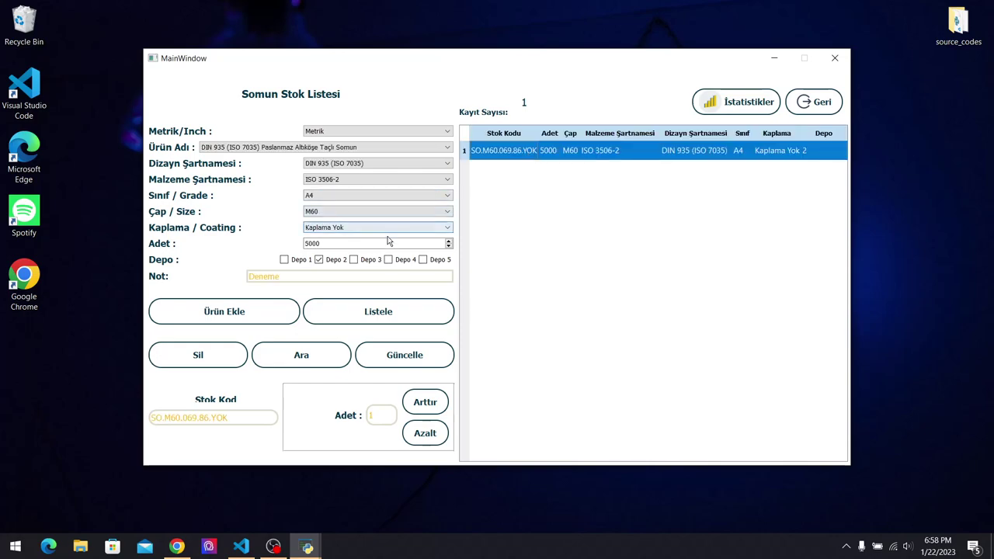
# Browse the grade and Metrik Astm options, then refresh the list and clear the form.
pyautogui.click(340, 199)
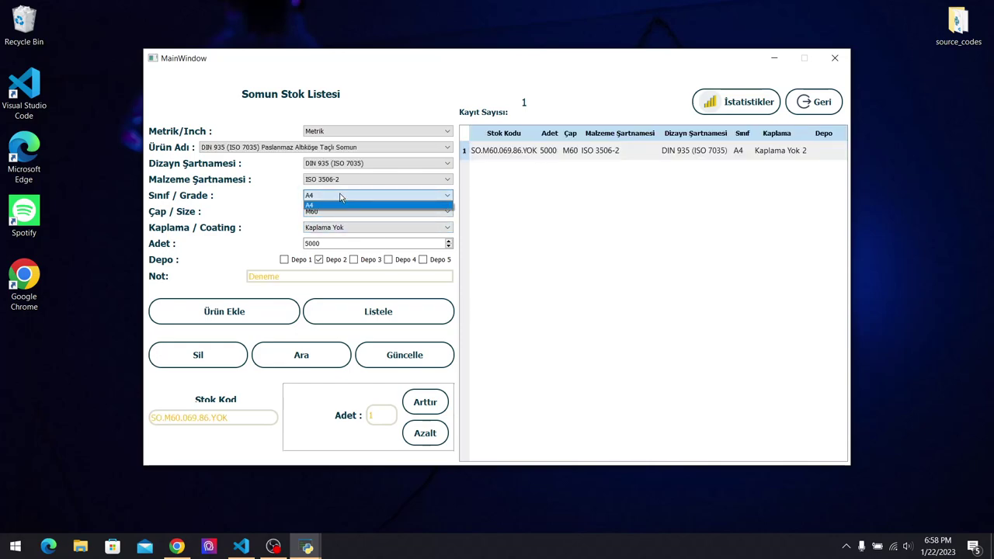
pyautogui.click(367, 147)
pyautogui.click(368, 132)
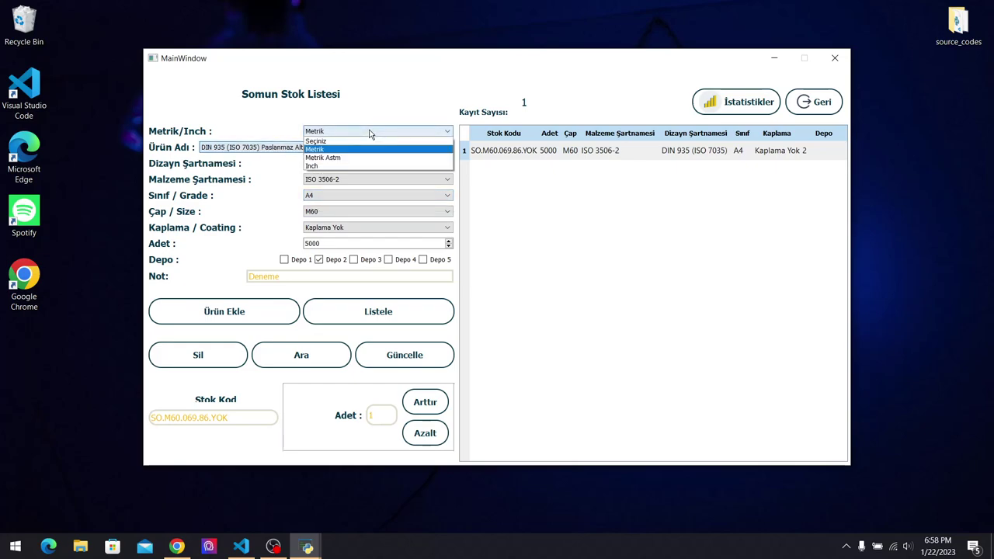
pyautogui.click(367, 156)
pyautogui.click(367, 150)
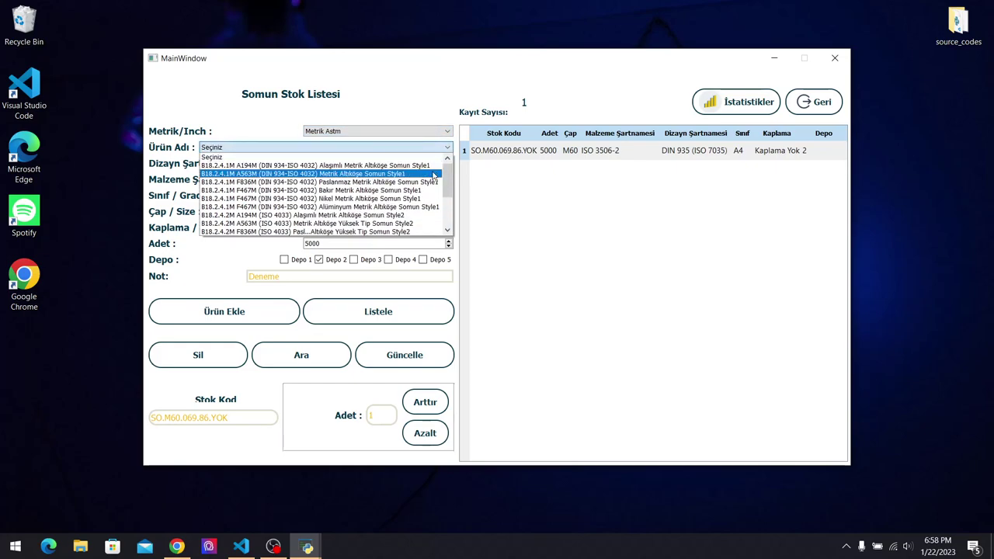
pyautogui.click(521, 268)
pyautogui.click(420, 313)
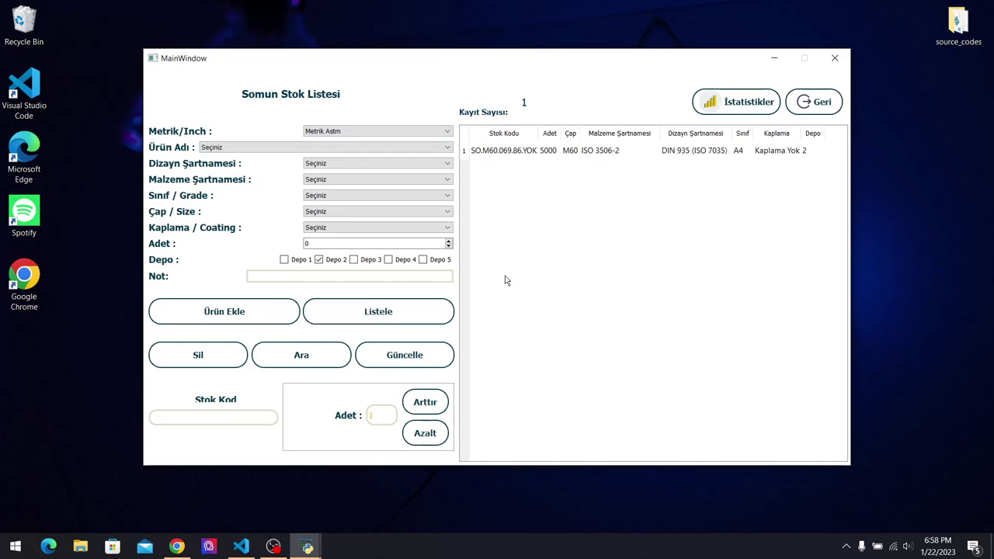
# Select an Inch Table 10 Ağır Hizmet Taçlı A.K nut, grade D, size M39.
pyautogui.click(392, 136)
pyautogui.click(384, 165)
pyautogui.click(385, 147)
pyautogui.scroll(-5, 443, 190)
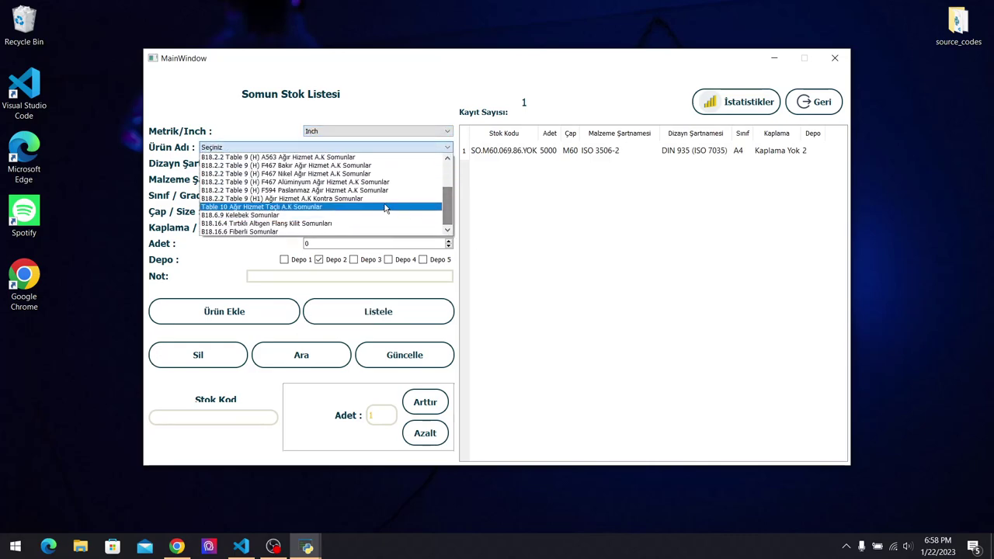
pyautogui.click(385, 203)
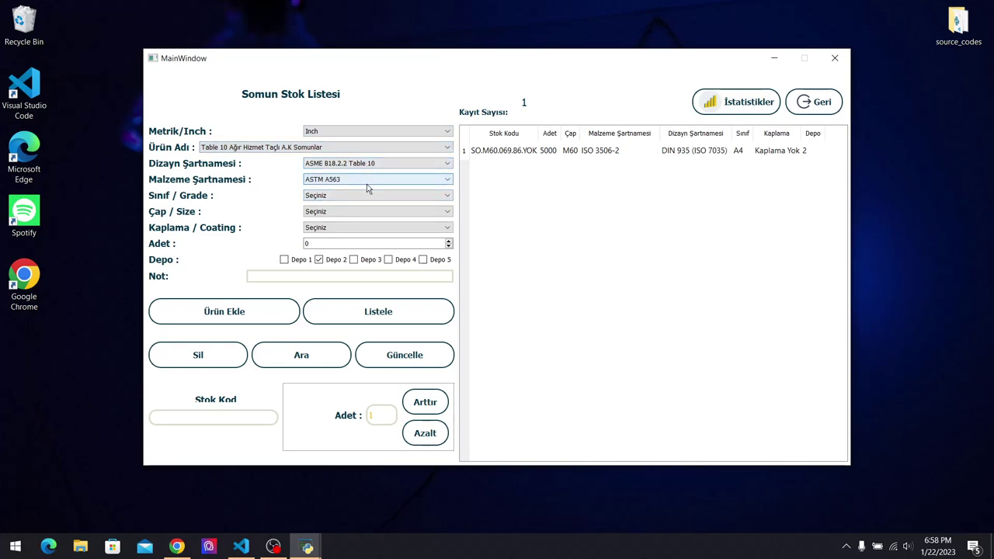
pyautogui.click(371, 196)
pyautogui.click(387, 238)
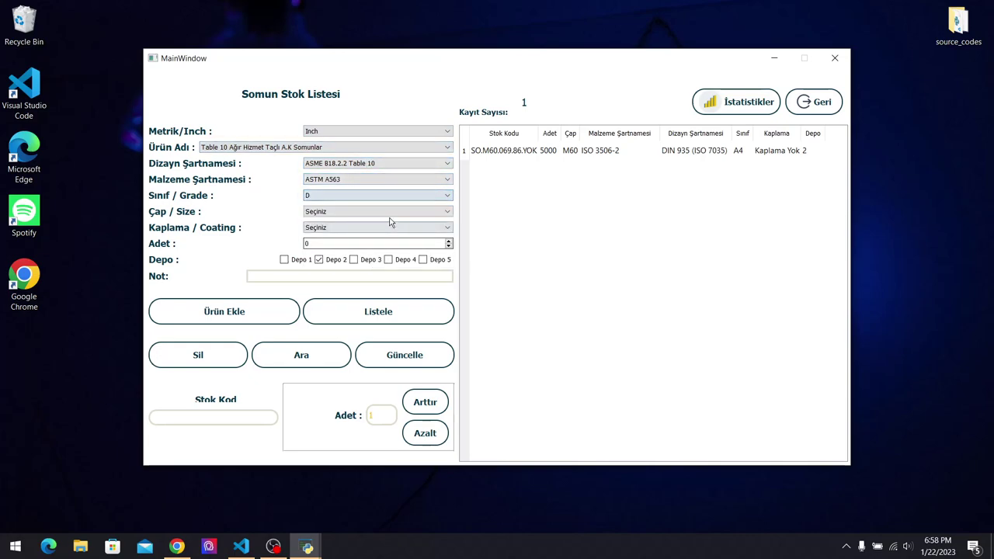
pyautogui.click(388, 211)
pyautogui.scroll(-5, 439, 247)
pyautogui.click(421, 247)
# Set Geomet coating, quantity 88, Depo 3-4-5, and add the nut to stock.
pyautogui.click(404, 228)
pyautogui.click(417, 271)
pyautogui.click(399, 245)
pyautogui.write('88')
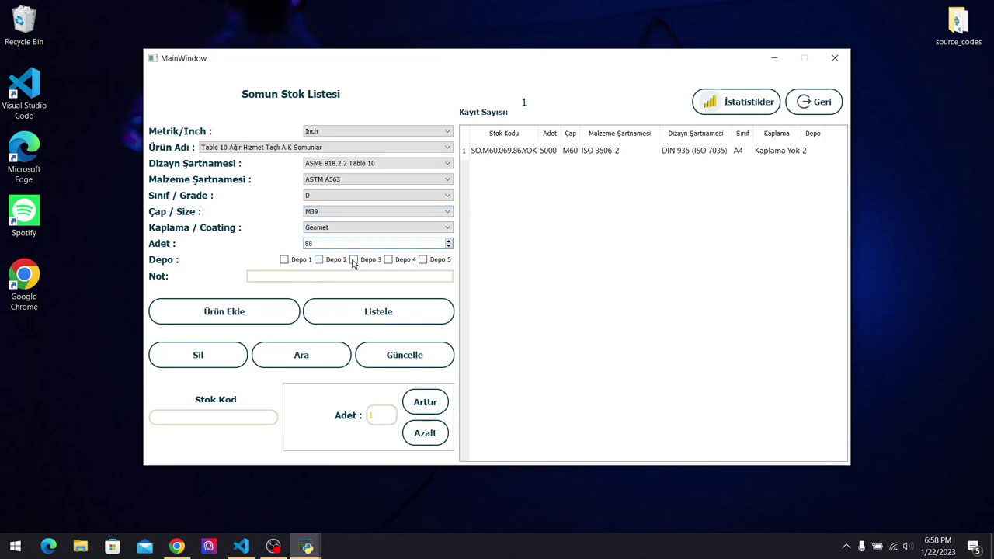
pyautogui.click(388, 261)
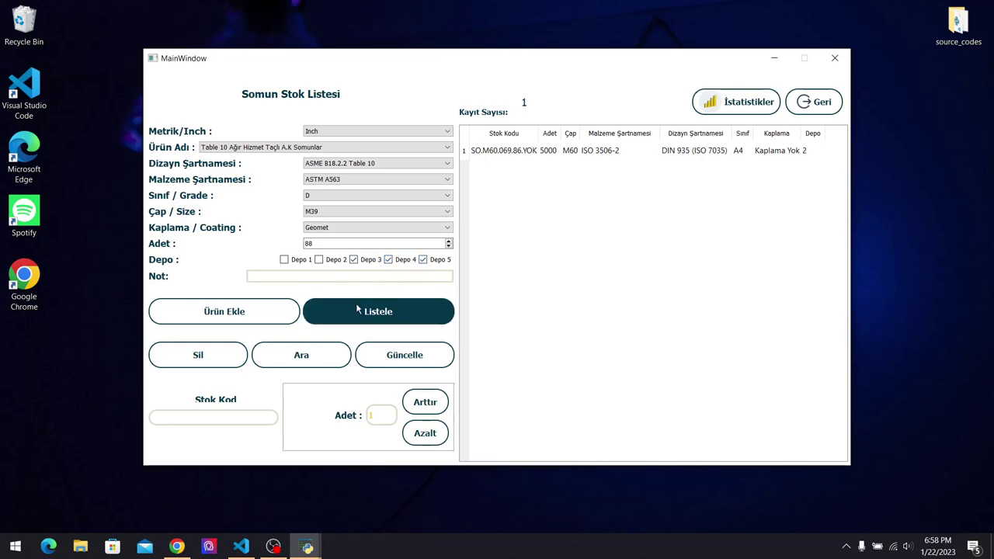
pyautogui.click(230, 314)
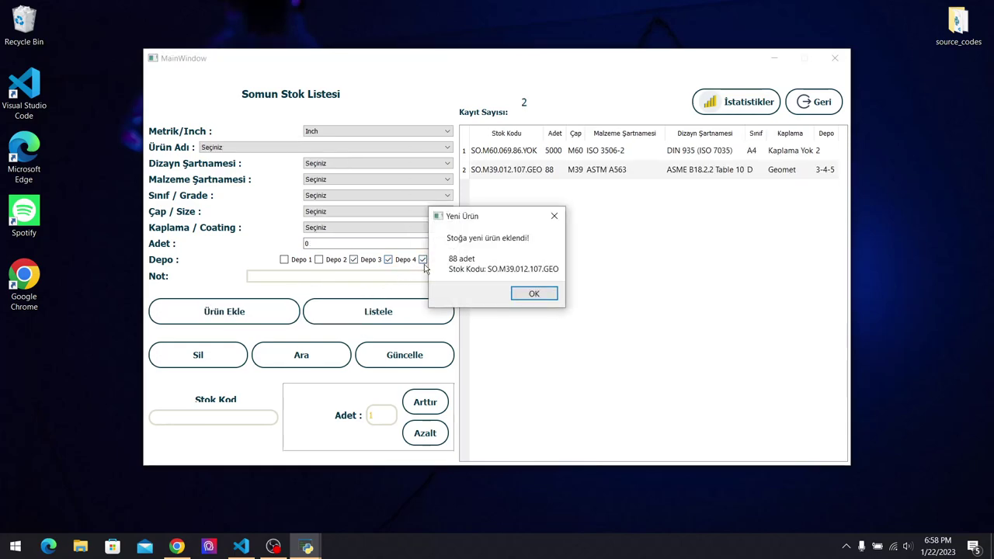
pyautogui.click(534, 294)
pyautogui.click(661, 177)
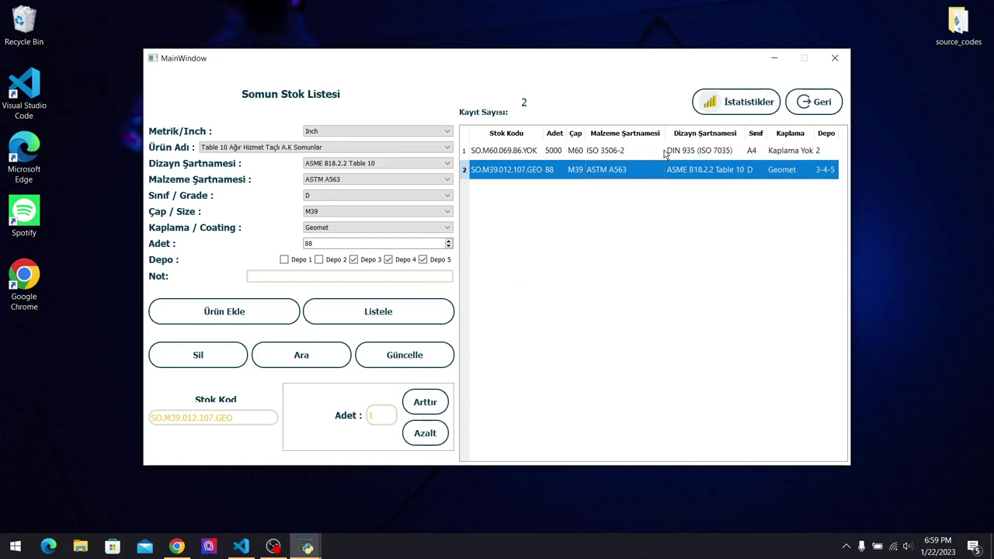
# Change the M39 nut's coating to Elektro Glv./Zinc P. and confirm the update.
pyautogui.click(654, 156)
pyautogui.click(651, 171)
pyautogui.click(652, 158)
pyautogui.click(398, 311)
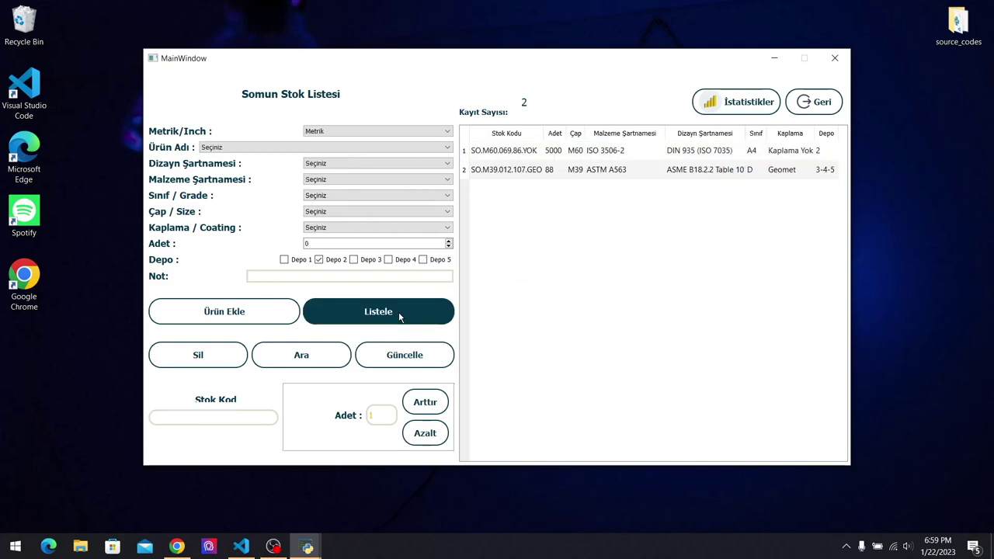
pyautogui.click(562, 178)
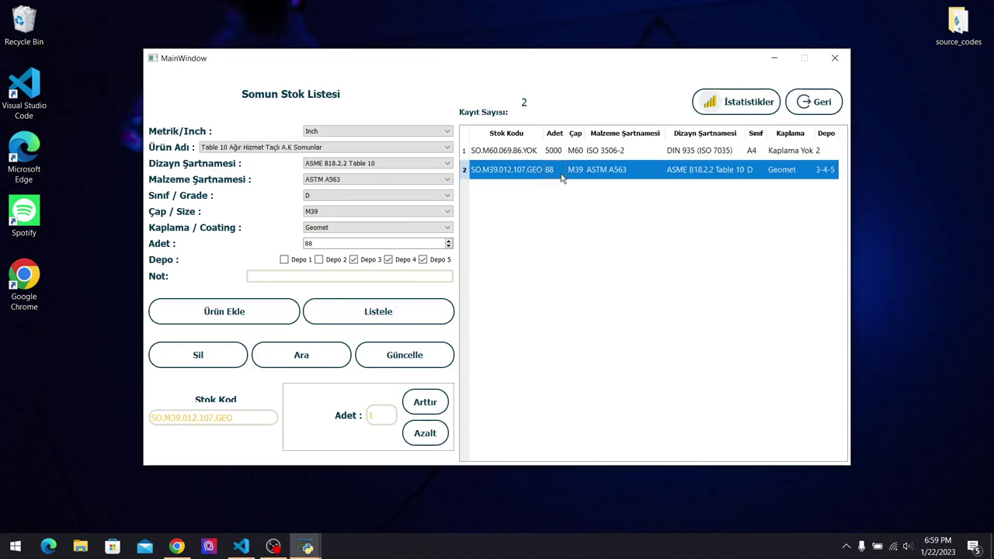
pyautogui.click(391, 227)
pyautogui.click(389, 254)
pyautogui.click(420, 359)
pyautogui.click(518, 282)
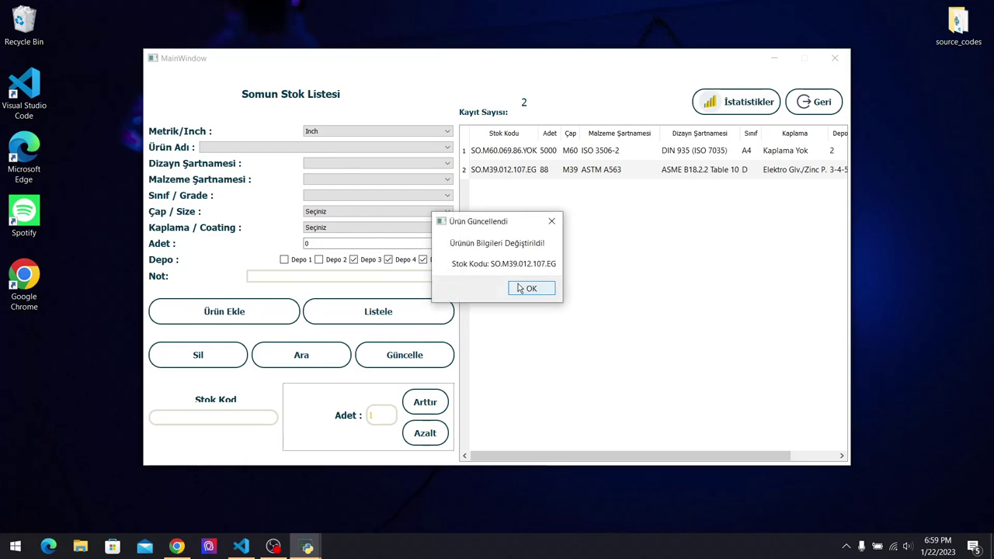
pyautogui.click(526, 288)
# Add 90 pieces to the M39 nut stock, then withdraw 90 pieces again.
pyautogui.click(426, 315)
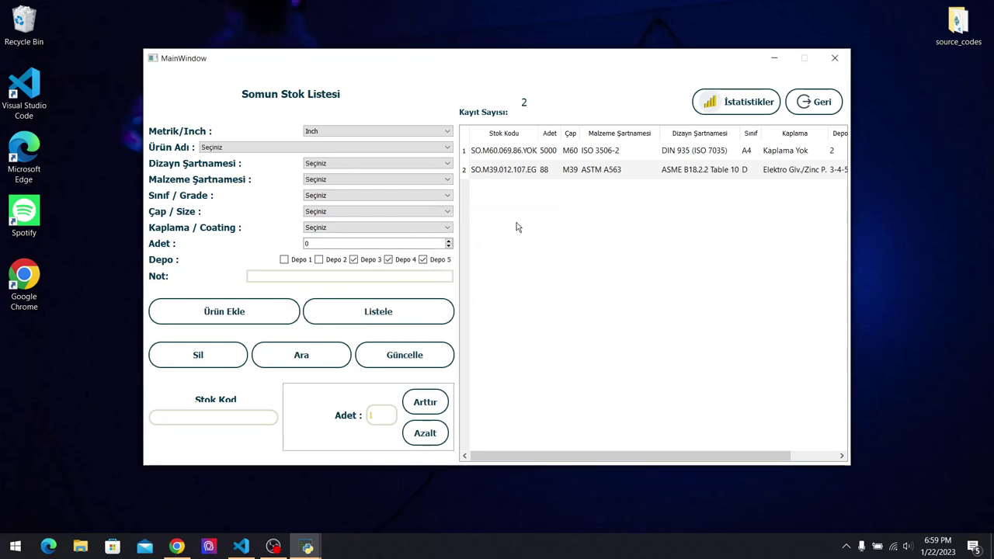
pyautogui.click(559, 171)
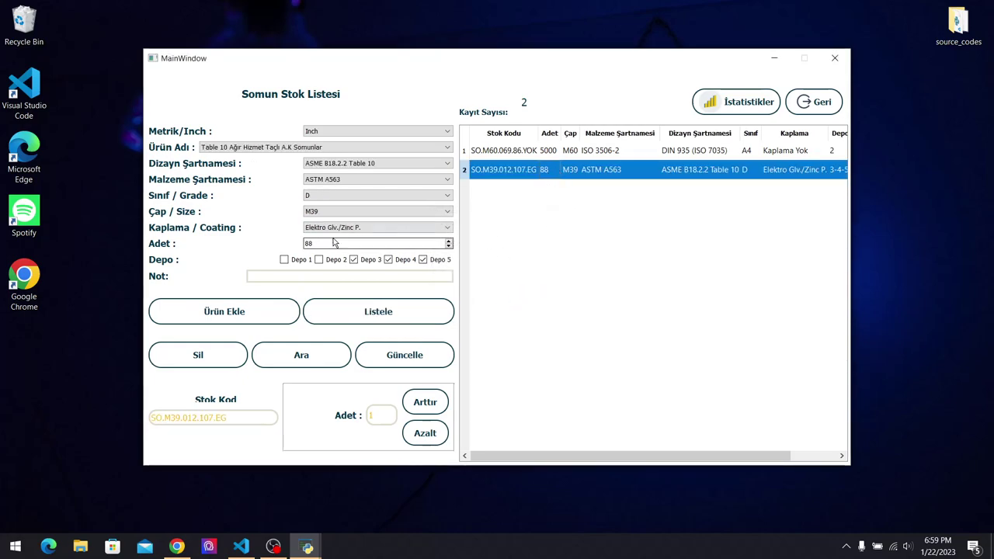
pyautogui.moveTo(379, 416); pyautogui.dragTo(338, 418)
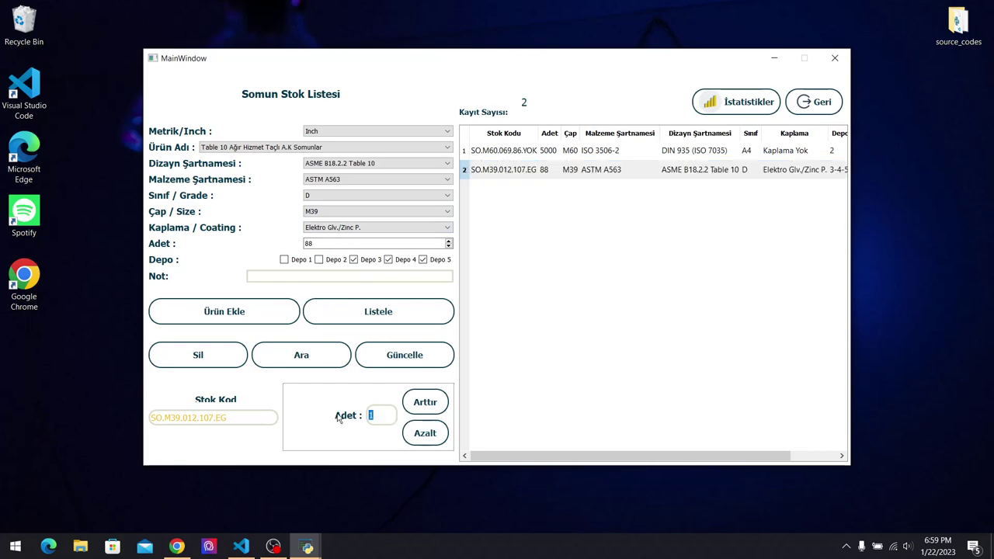
pyautogui.write('90')
pyautogui.click(425, 402)
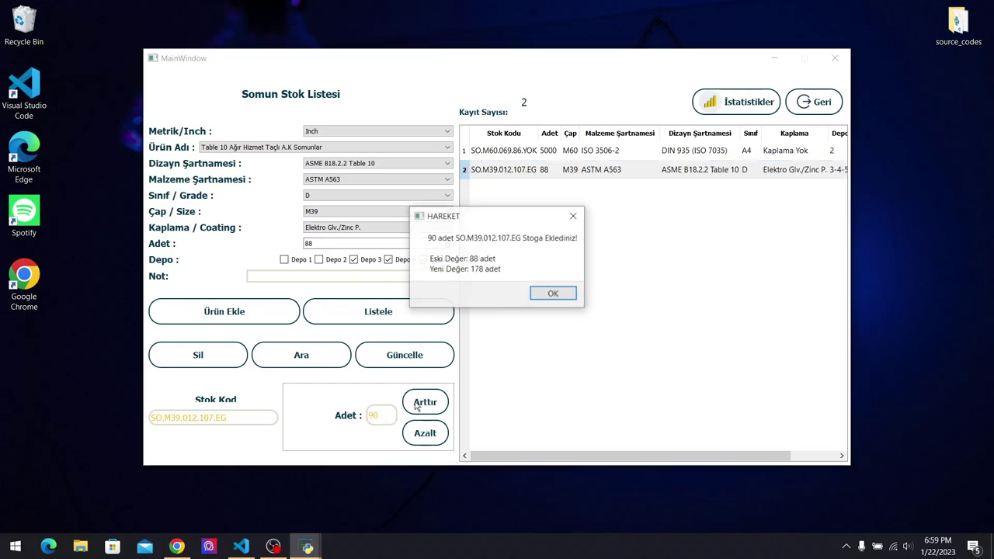
pyautogui.click(553, 294)
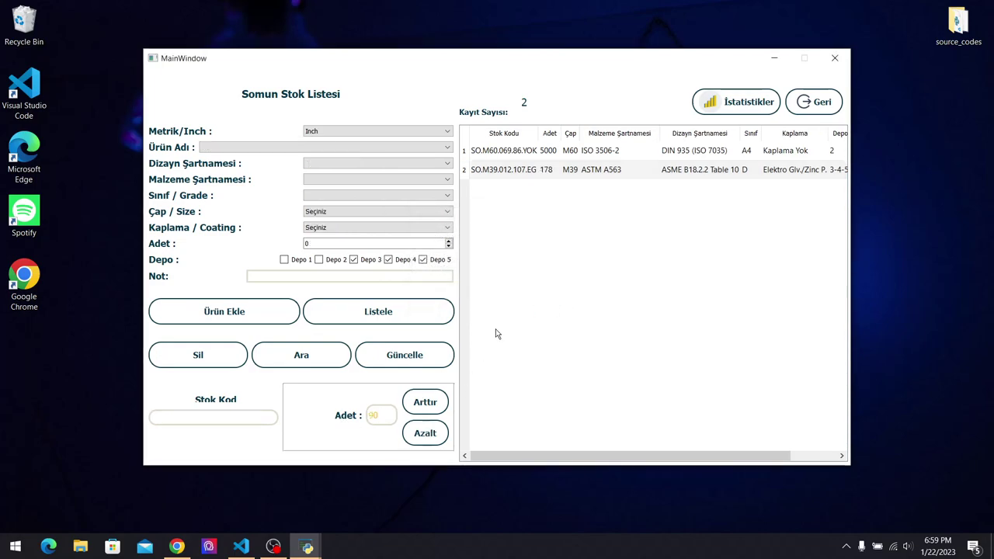
pyautogui.click(535, 170)
pyautogui.click(425, 432)
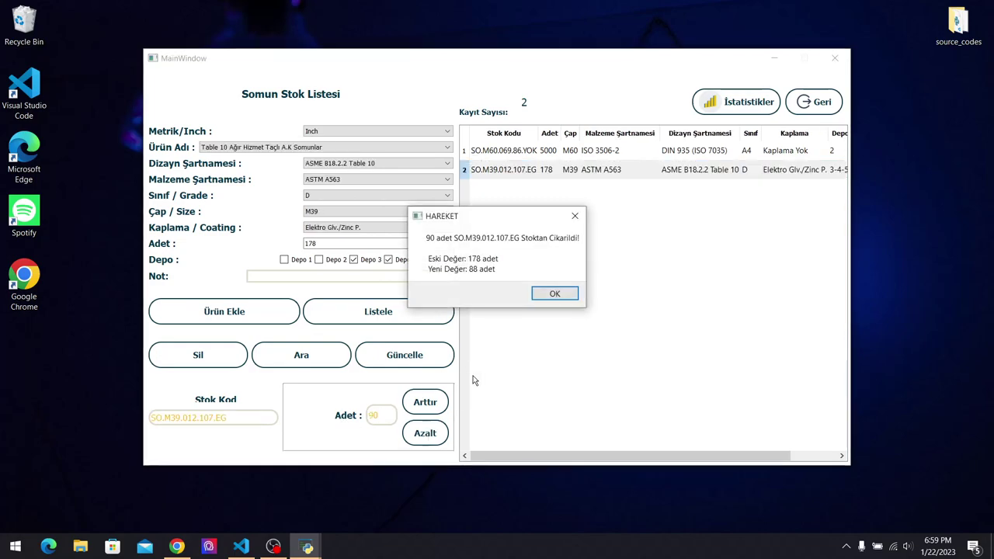
# Dismiss the withdrawal notice and browse the Inch unit and nut product lists unchanged.
pyautogui.click(555, 294)
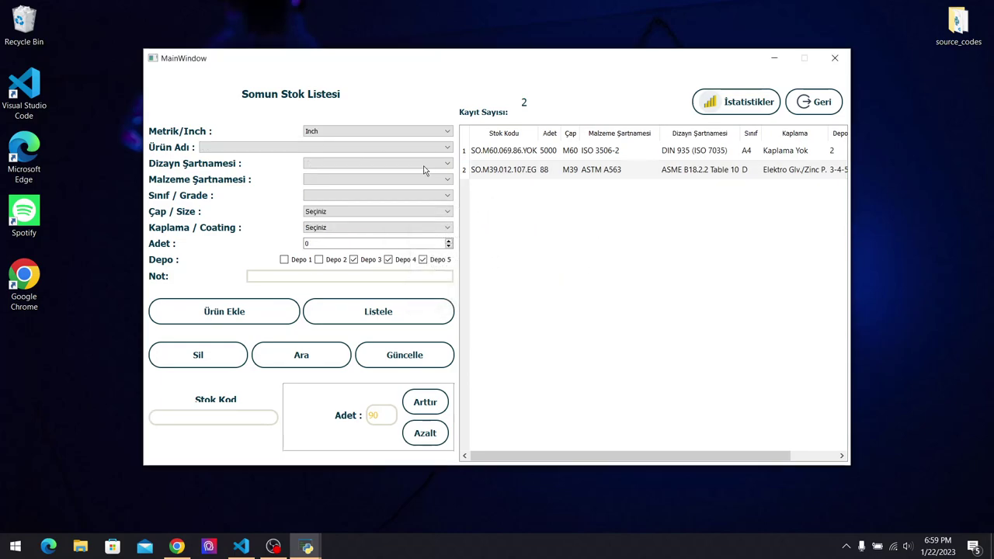
pyautogui.click(400, 131)
pyautogui.click(399, 166)
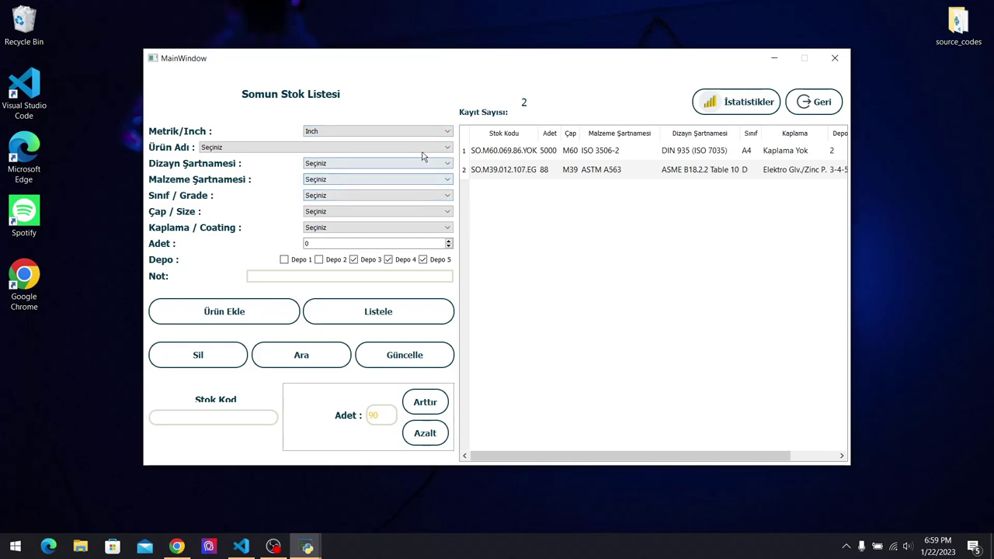
pyautogui.click(422, 147)
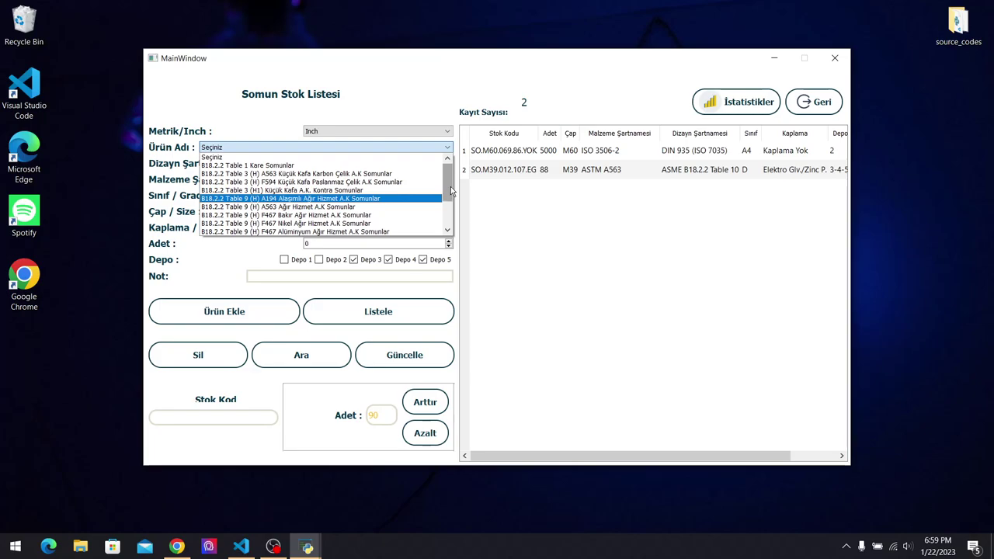
pyautogui.moveTo(450, 191); pyautogui.dragTo(457, 214)
pyautogui.click(553, 267)
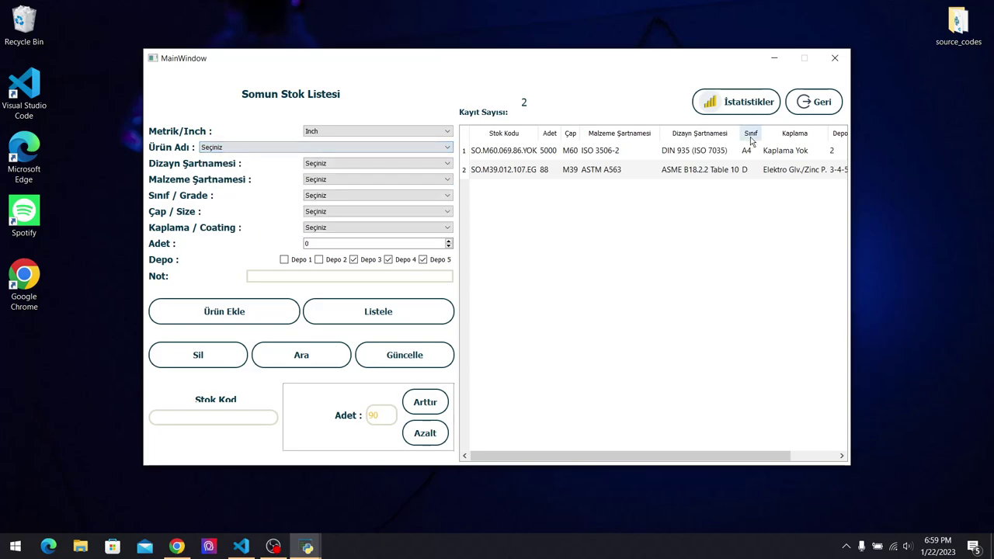
# In the Saplama stock list, choose a Metrik DIN 975 stud, grade 5.6, size M18.
pyautogui.click(817, 112)
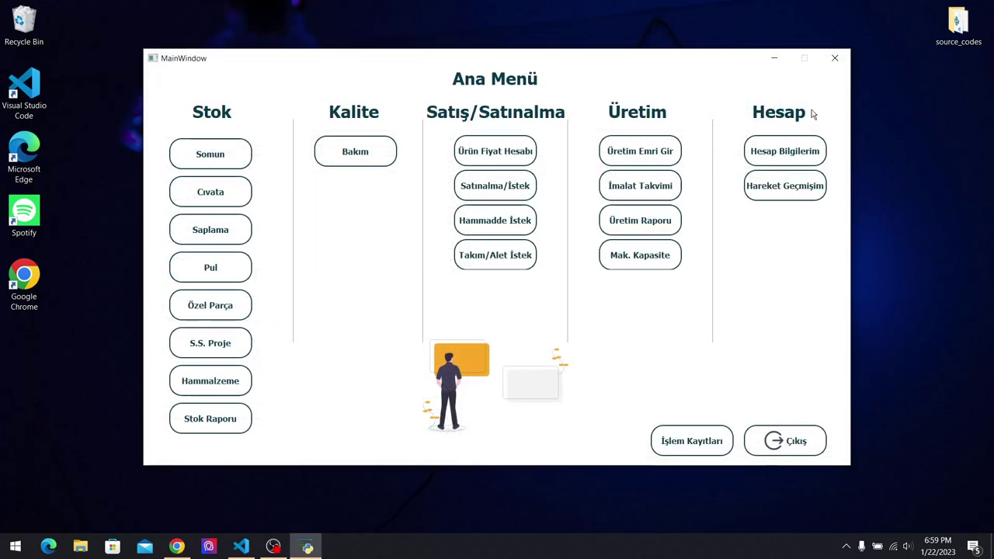
pyautogui.click(236, 246)
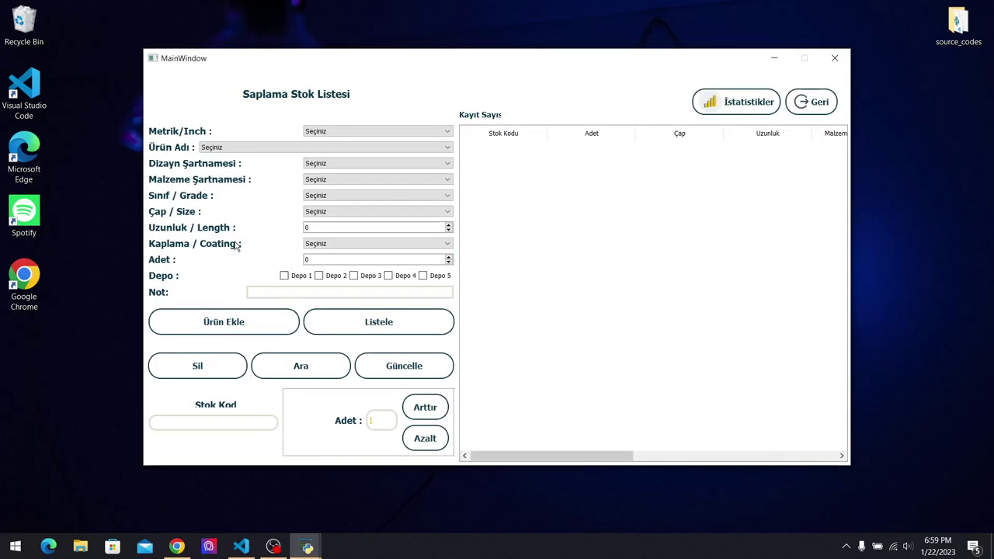
pyautogui.click(402, 131)
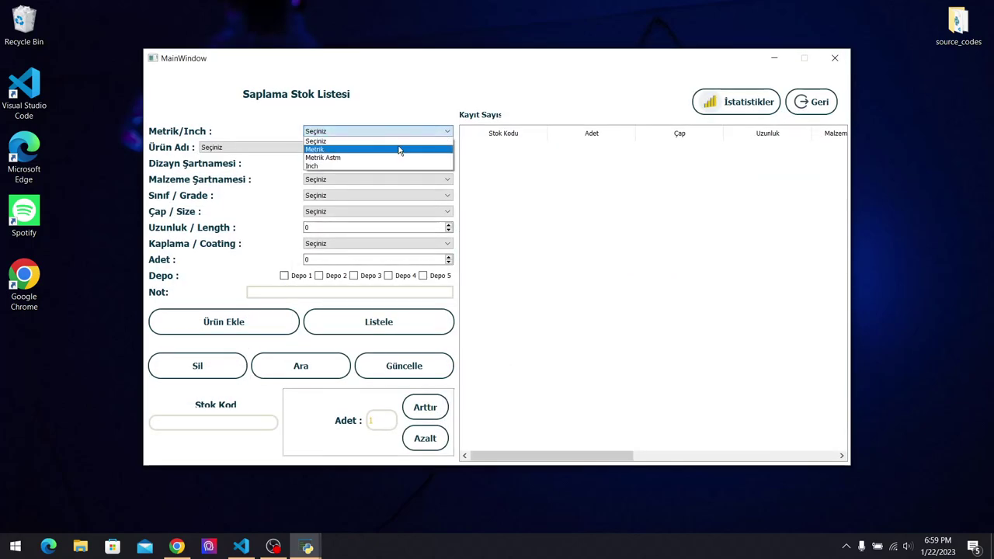
pyautogui.click(399, 150)
pyautogui.click(399, 149)
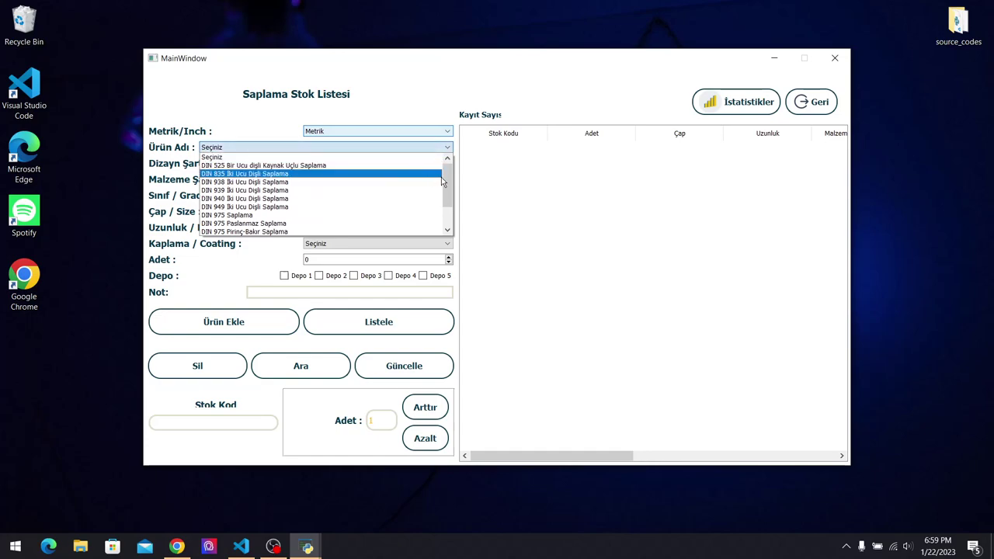
pyautogui.scroll(-3, 448, 203)
pyautogui.click(334, 183)
pyautogui.click(355, 196)
pyautogui.click(366, 222)
pyautogui.click(373, 213)
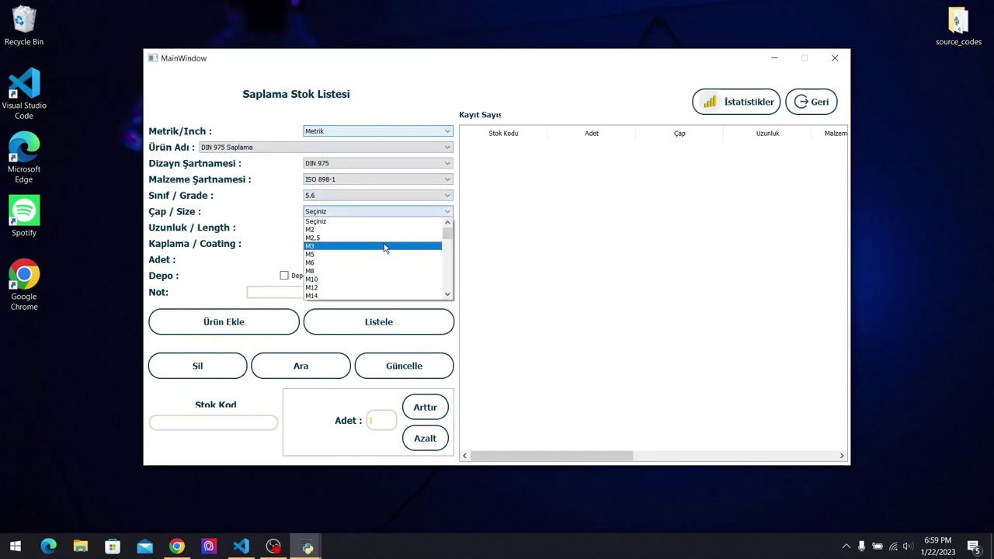
pyautogui.click(387, 262)
# Enter length 250, Siyah/Black coating and Depo 5, and start the note.
pyautogui.click(352, 225)
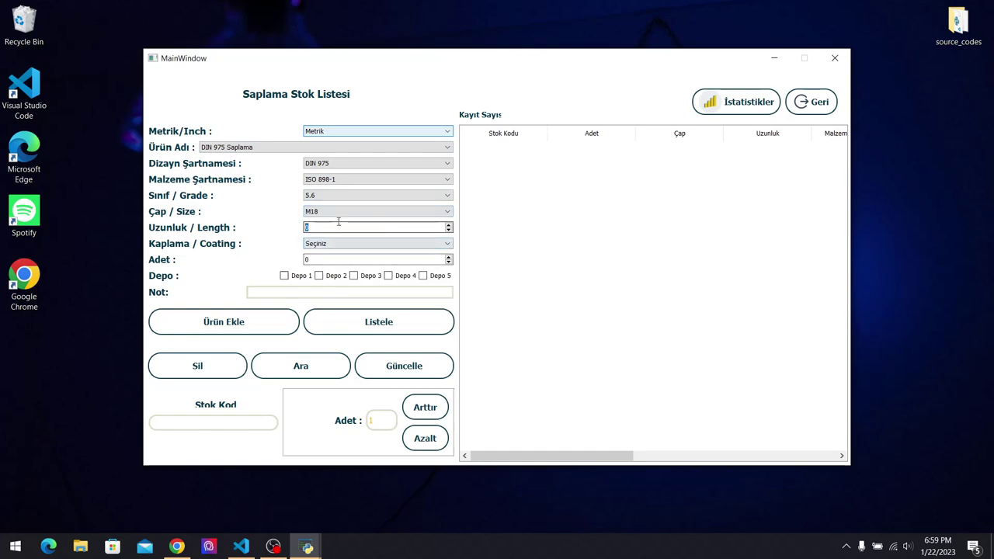
pyautogui.write('25')
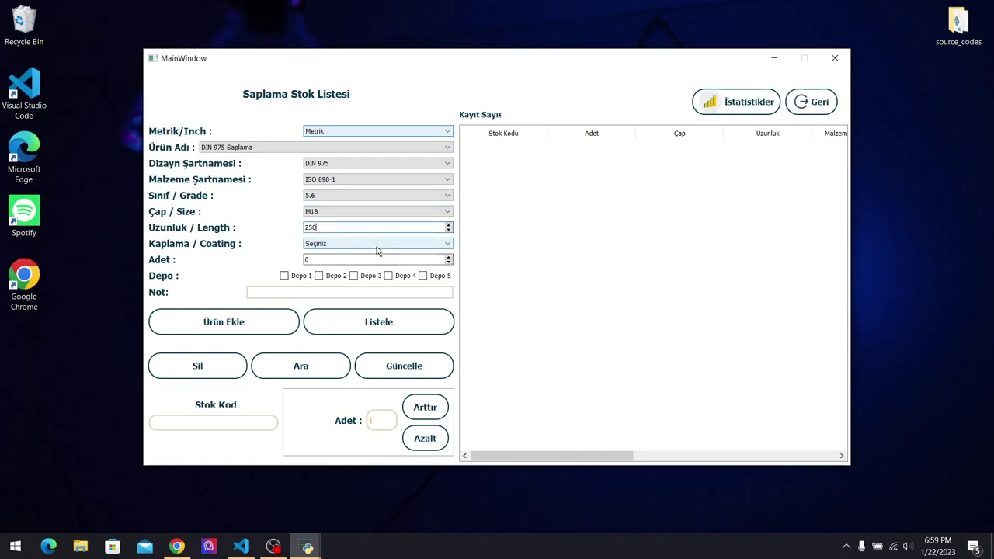
pyautogui.click(378, 245)
pyautogui.click(376, 296)
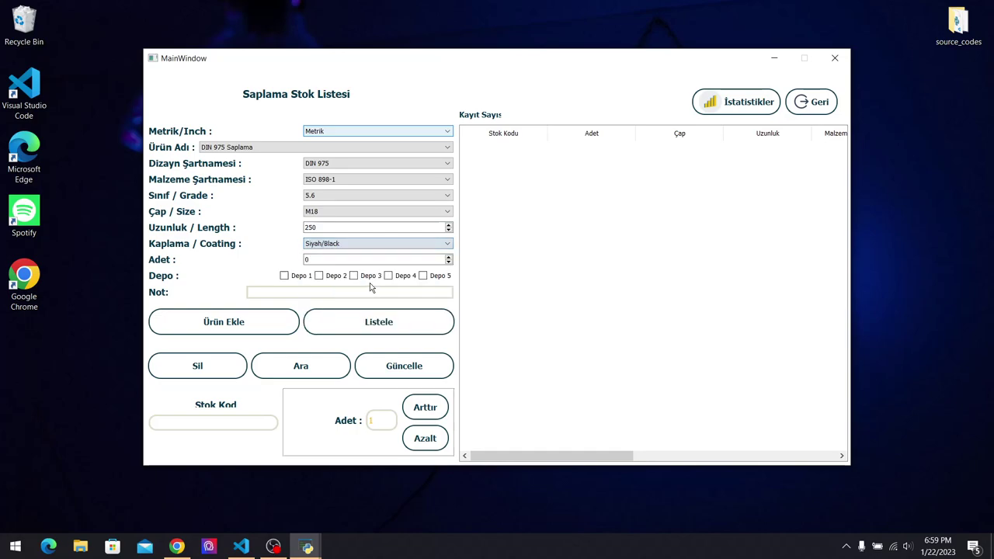
pyautogui.click(434, 280)
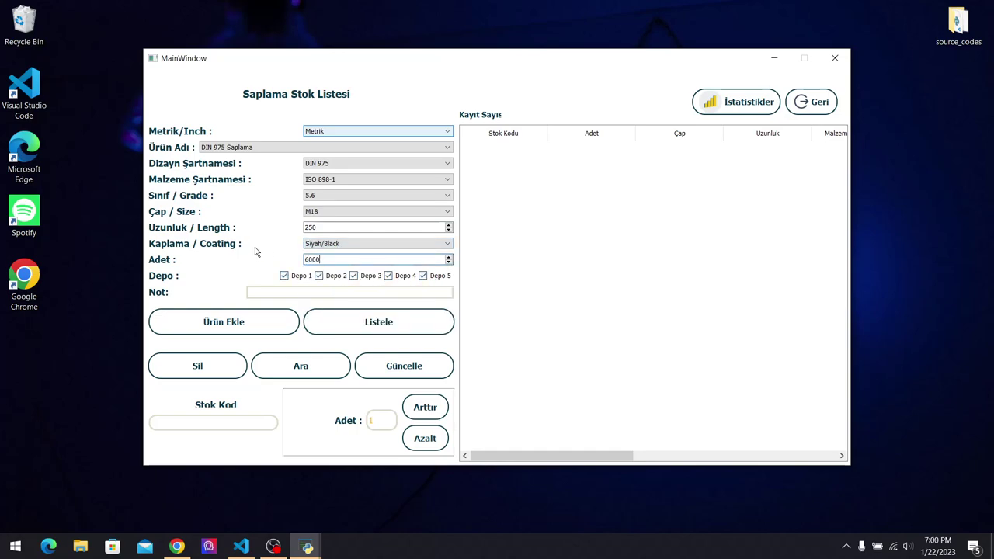
pyautogui.click(289, 296)
# Add the stud record with note 'deneme' and load it back into the form.
pyautogui.write('deneme')
pyautogui.click(250, 329)
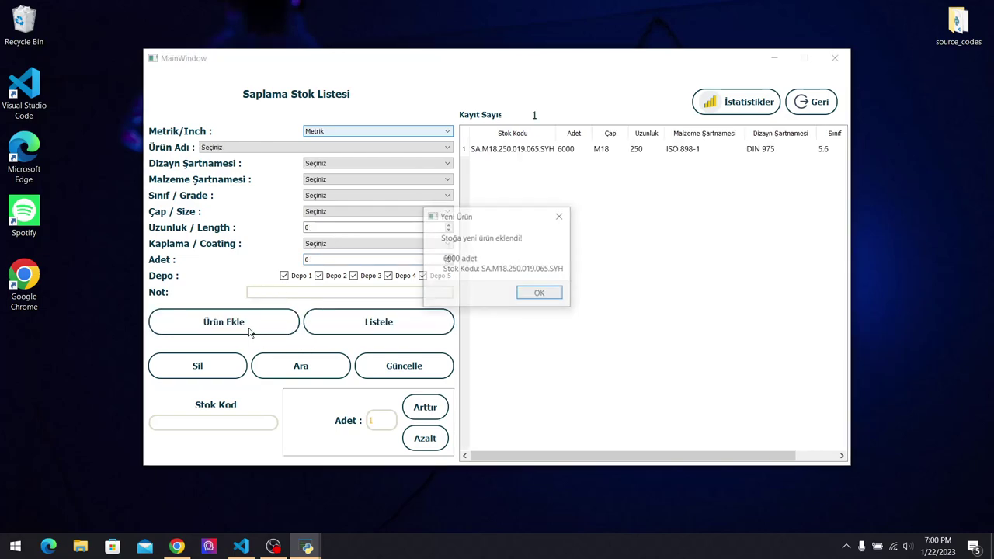
pyautogui.click(539, 293)
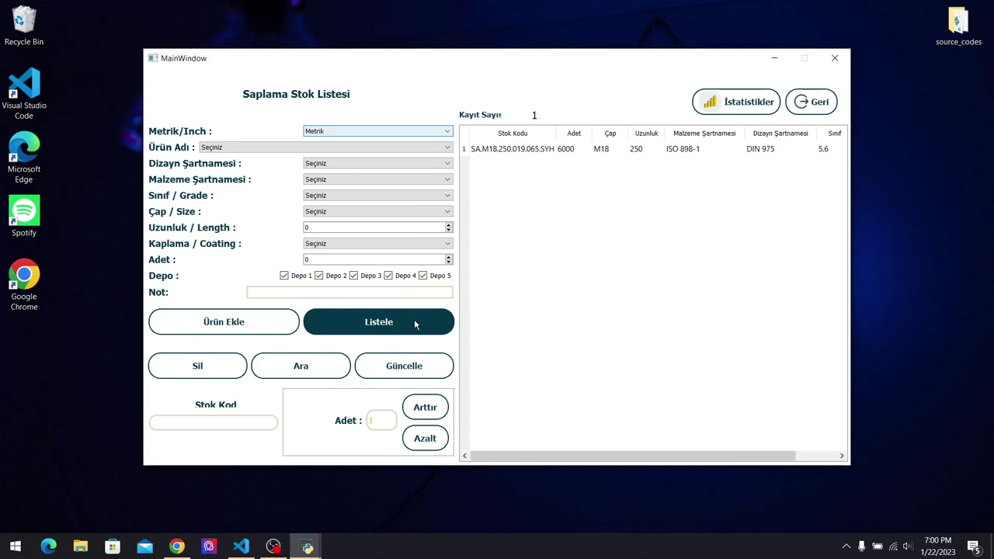
pyautogui.click(595, 154)
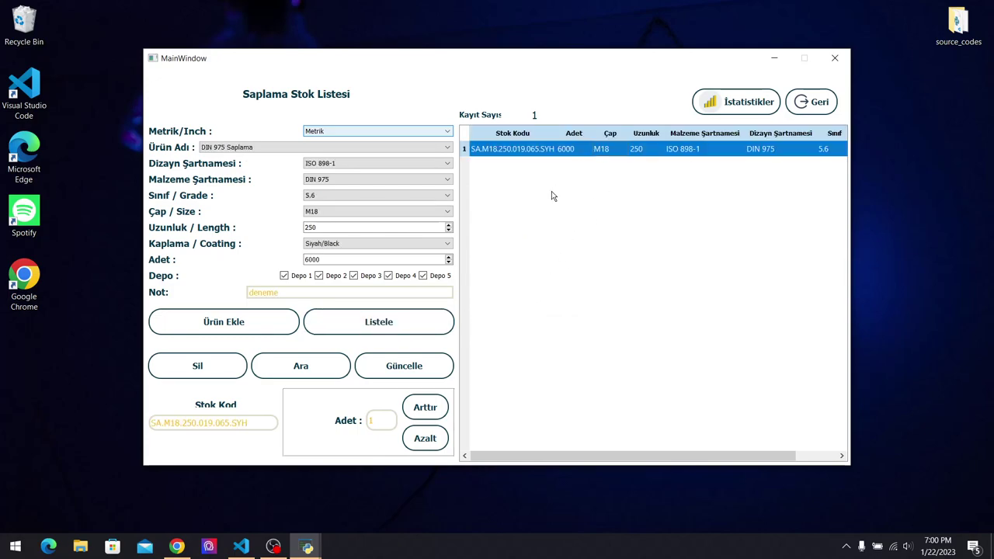
# Change the stud size to M22 and save, giving code SA.M22.250.019.065.SYH.
pyautogui.click(365, 213)
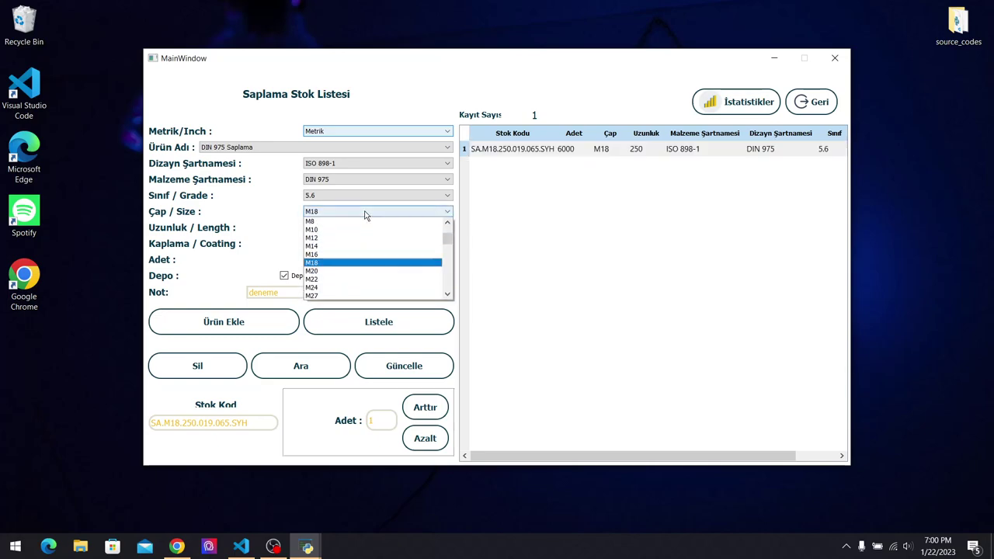
pyautogui.click(348, 286)
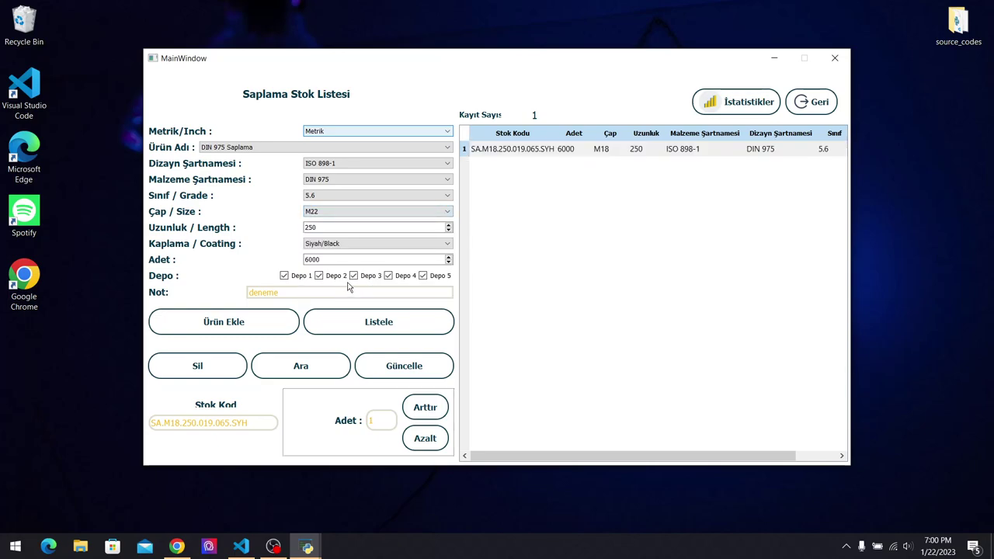
pyautogui.click(424, 362)
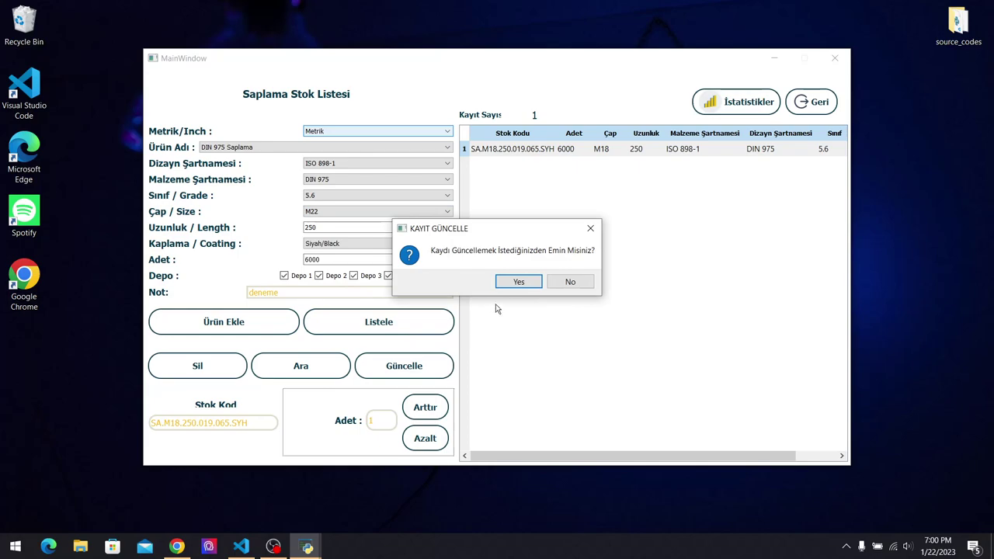
pyautogui.click(525, 283)
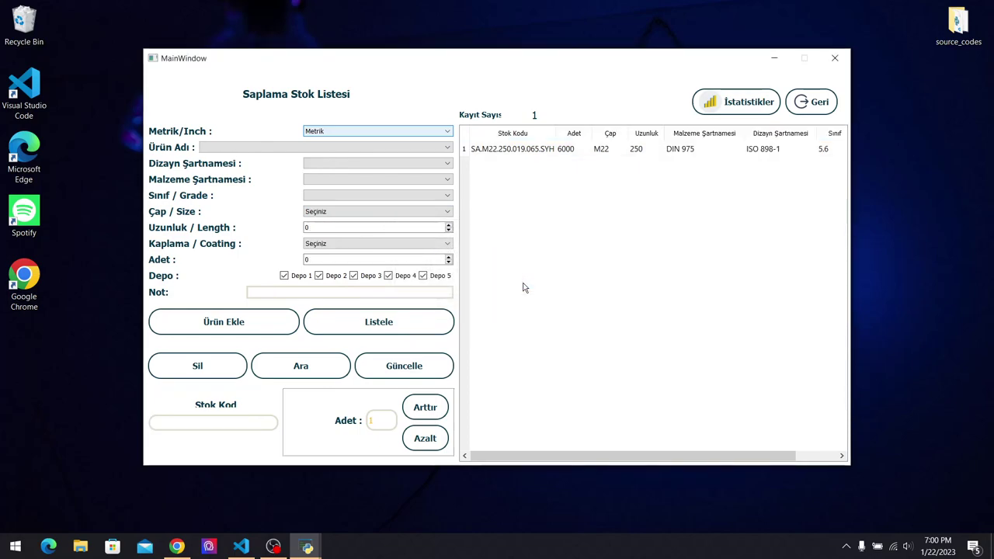
pyautogui.click(604, 152)
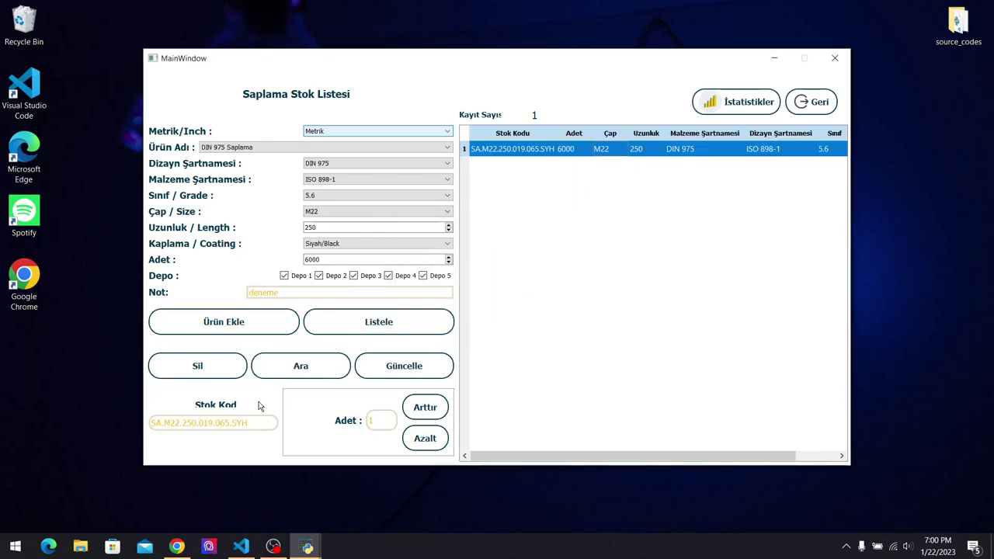
pyautogui.moveTo(249, 426); pyautogui.dragTo(152, 429)
pyautogui.click(489, 417)
# Open raw material stock and select AISI 303 Paslanmaz Çelik from Bimeks Çelik.
pyautogui.click(822, 105)
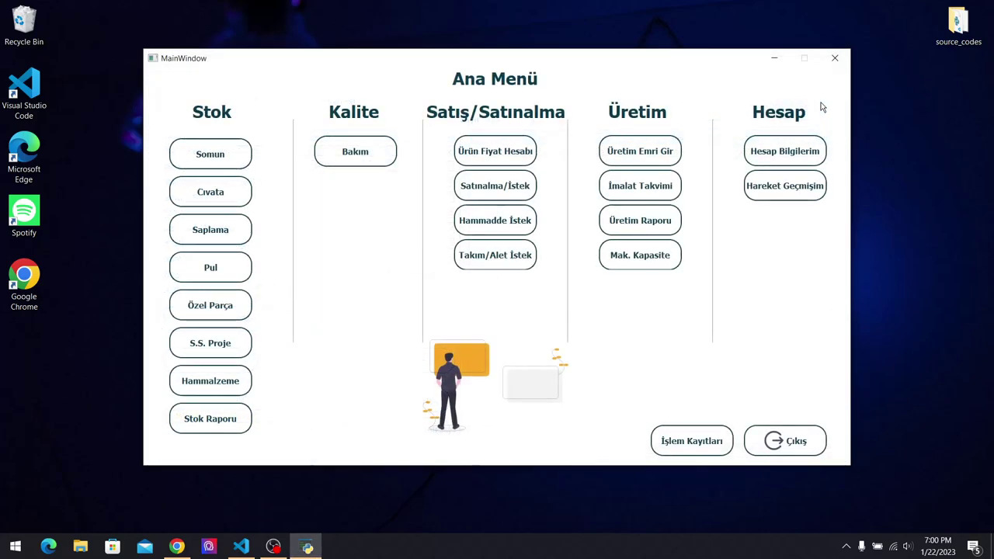
pyautogui.click(213, 381)
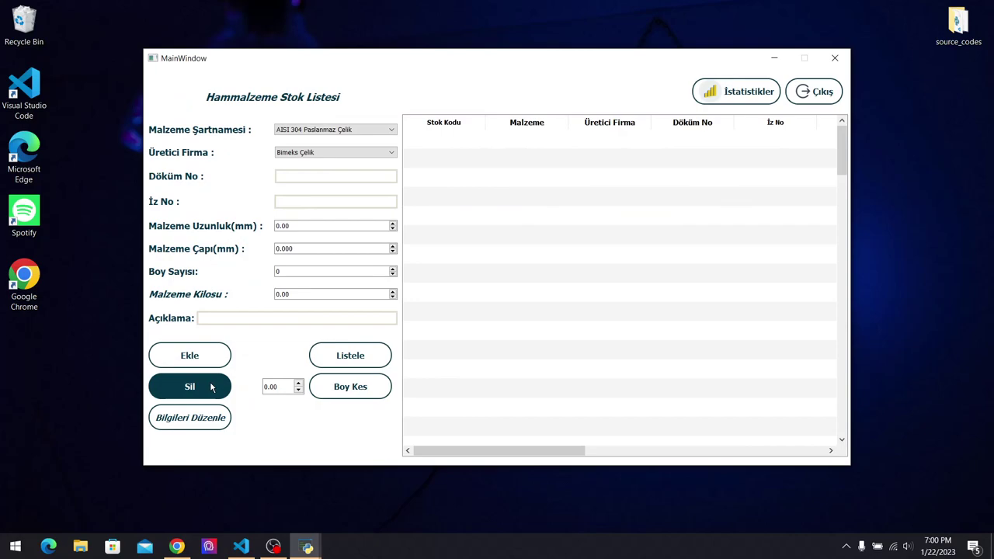
pyautogui.click(379, 135)
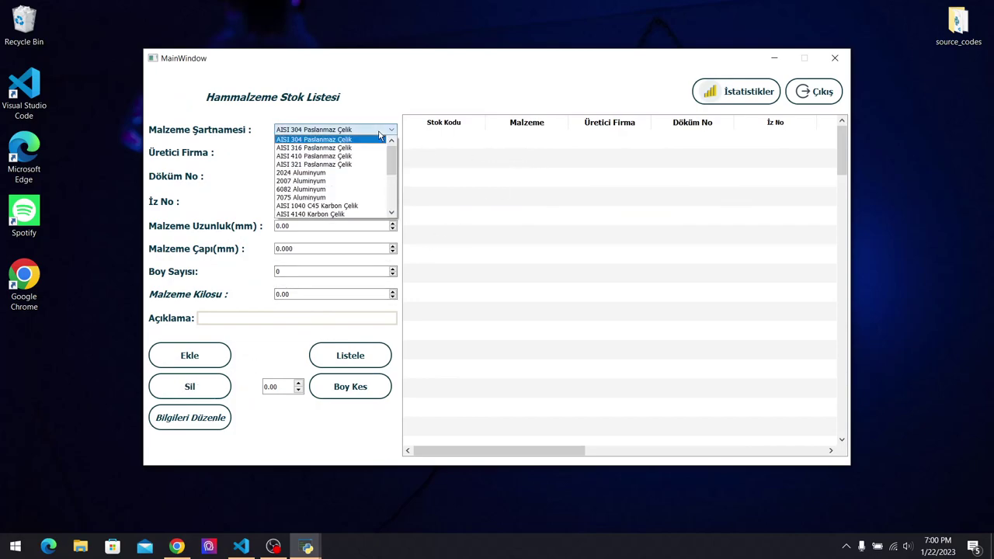
pyautogui.moveTo(393, 144); pyautogui.dragTo(393, 206)
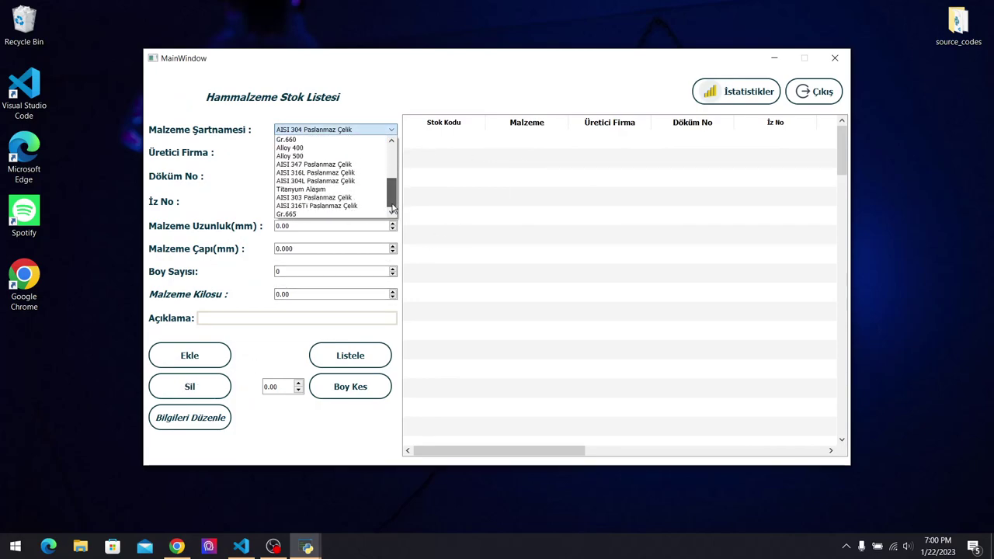
pyautogui.click(374, 197)
pyautogui.click(367, 154)
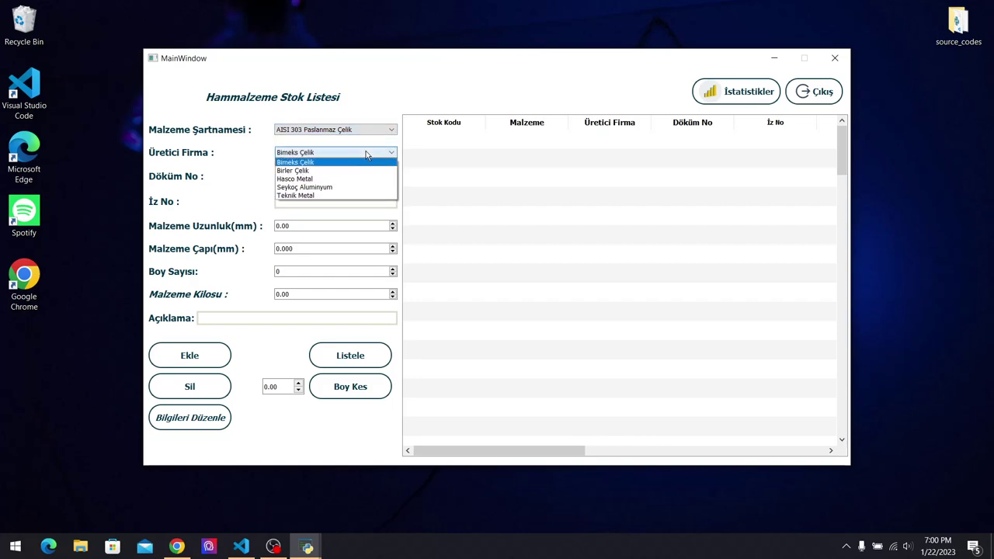
pyautogui.click(426, 160)
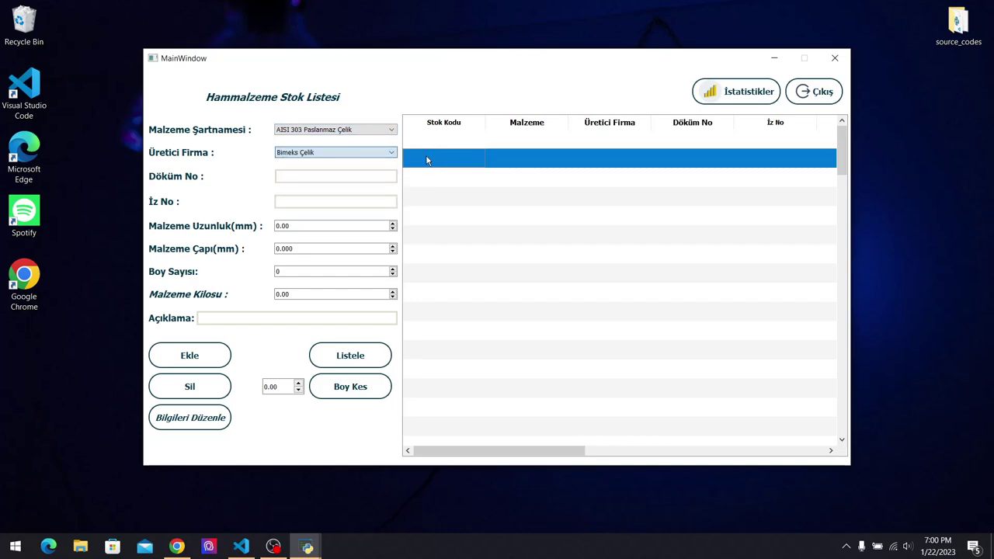
# Enter cast number, 500 mm length, five bars and a note, adding record ÇMH-8439.
pyautogui.click(361, 177)
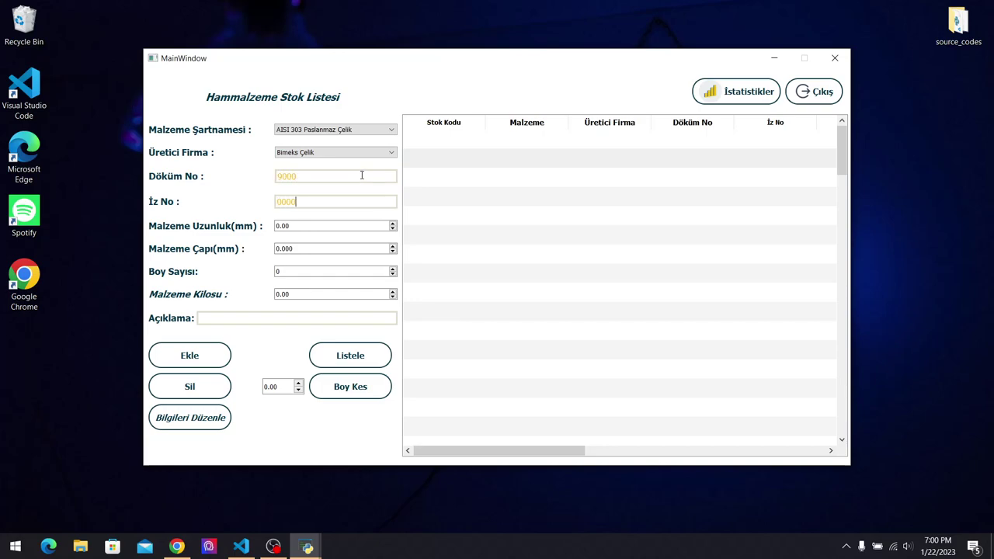
pyautogui.click(311, 225)
pyautogui.moveTo(311, 225); pyautogui.dragTo(244, 228)
pyautogui.write('50')
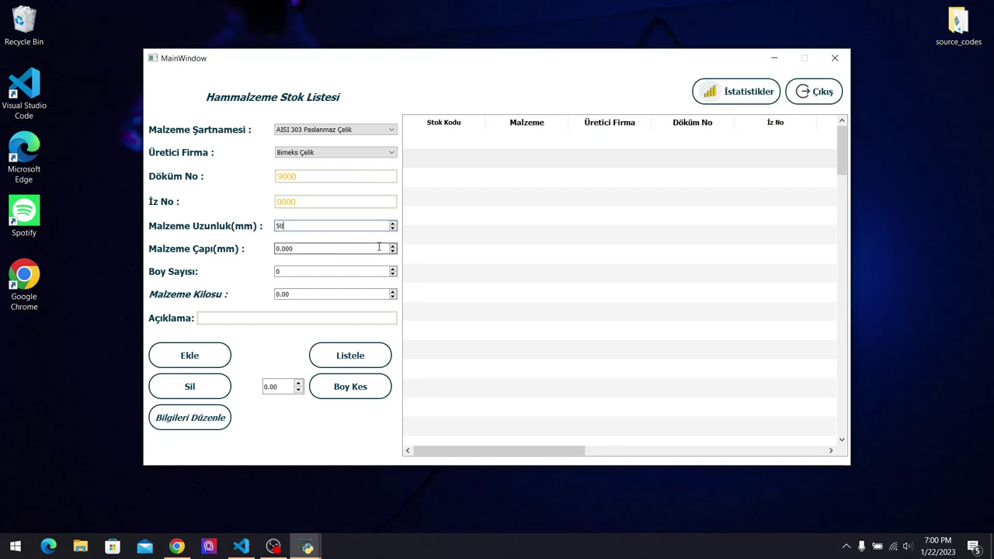
pyautogui.write('20')
pyautogui.click(336, 270)
pyautogui.moveTo(342, 272); pyautogui.dragTo(248, 277)
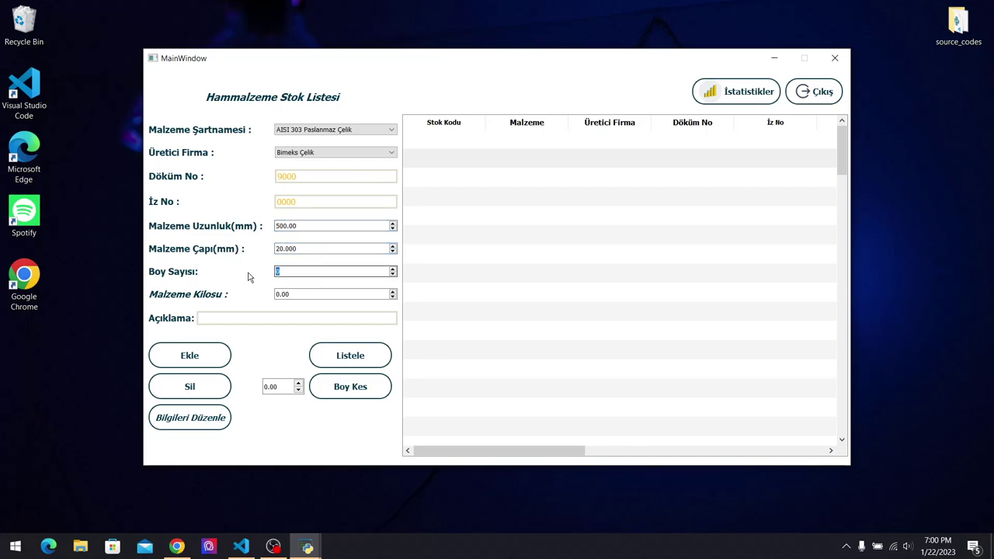
pyautogui.moveTo(300, 300); pyautogui.dragTo(225, 298)
pyautogui.click(363, 318)
pyautogui.click(194, 358)
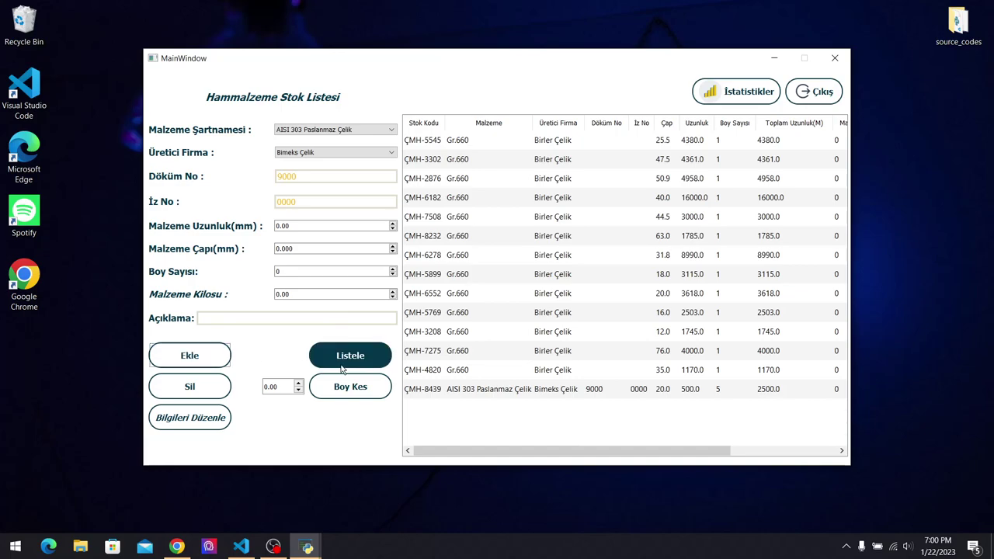
# Review the raw material records and close the list back to Ana Menü.
pyautogui.click(522, 392)
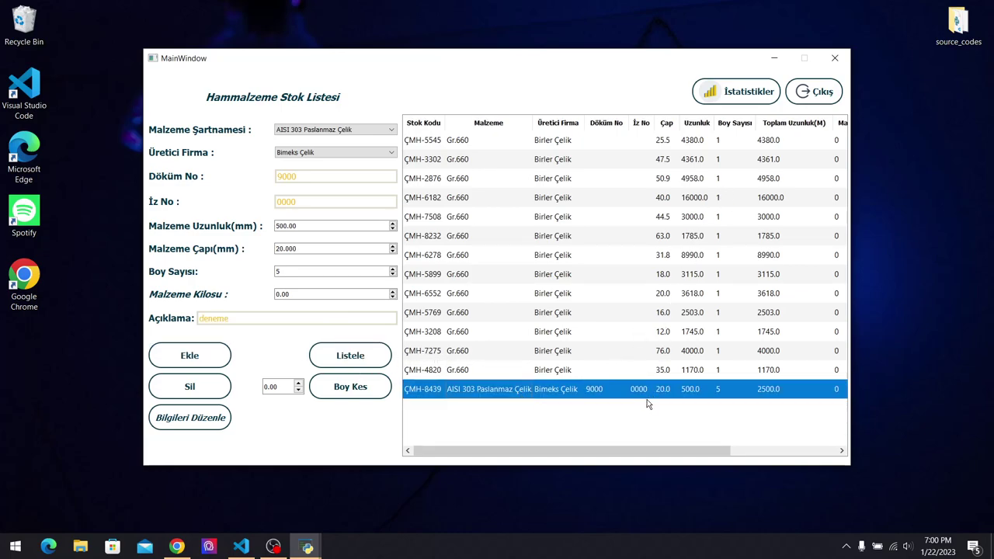
pyautogui.moveTo(581, 386); pyautogui.dragTo(544, 389)
pyautogui.click(823, 92)
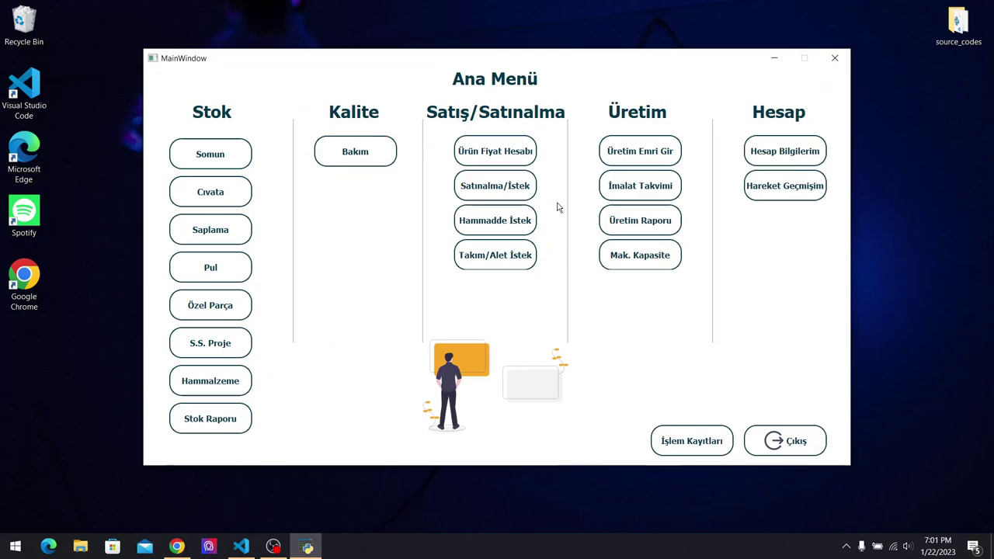
# Open the Satınalma request form and set the product category to Civata - Metrik Astm.
pyautogui.click(512, 184)
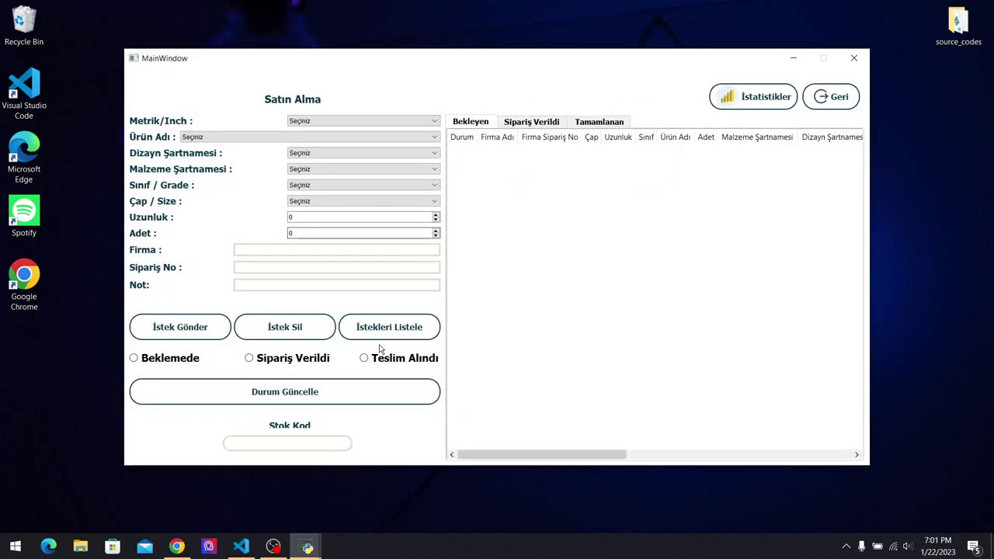
pyautogui.click(533, 121)
pyautogui.click(471, 122)
pyautogui.click(359, 121)
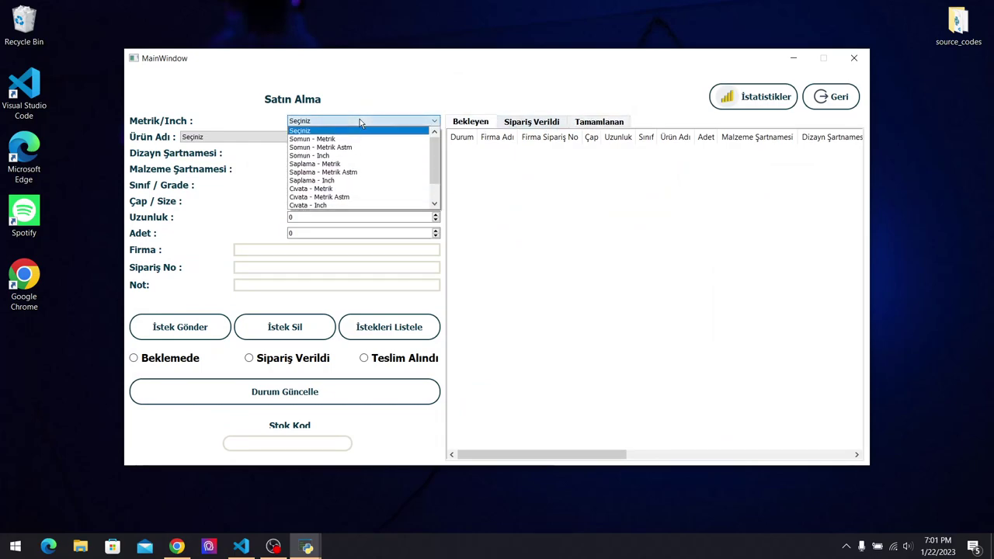
pyautogui.click(363, 139)
pyautogui.click(363, 140)
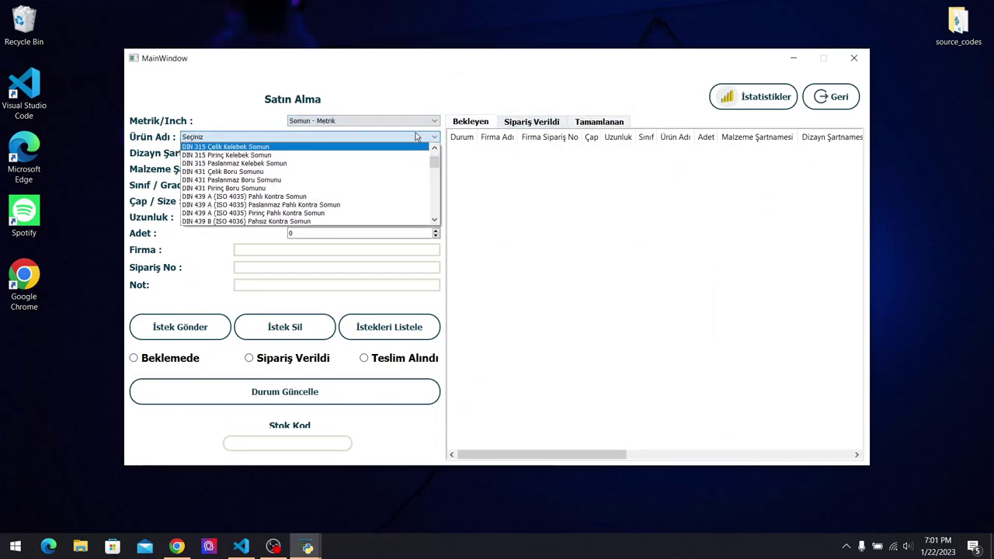
pyautogui.click(388, 121)
pyautogui.scroll(-2, 354, 179)
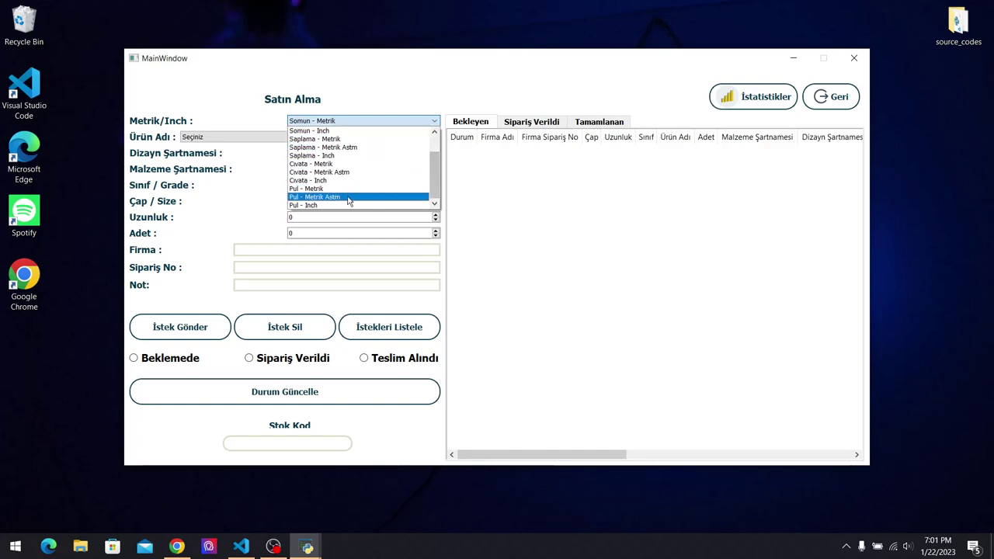
pyautogui.click(350, 172)
# Pick the B18.2.3.4M flanged hex bolt in grade 10.9, size M72.
pyautogui.click(354, 138)
pyautogui.scroll(-10, 424, 174)
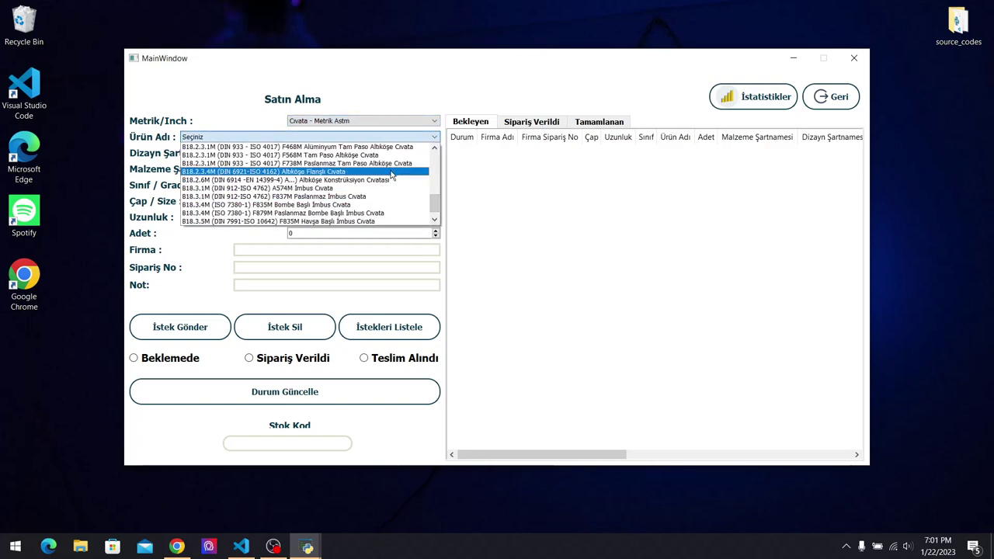
pyautogui.click(392, 174)
pyautogui.click(390, 185)
pyautogui.click(392, 205)
pyautogui.click(392, 202)
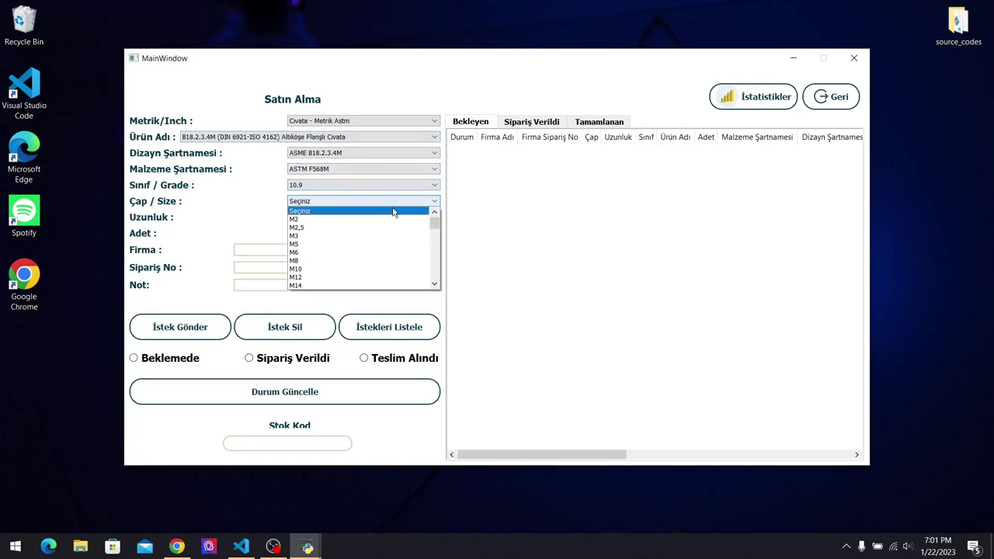
pyautogui.scroll(-5, 380, 237)
pyautogui.click(379, 244)
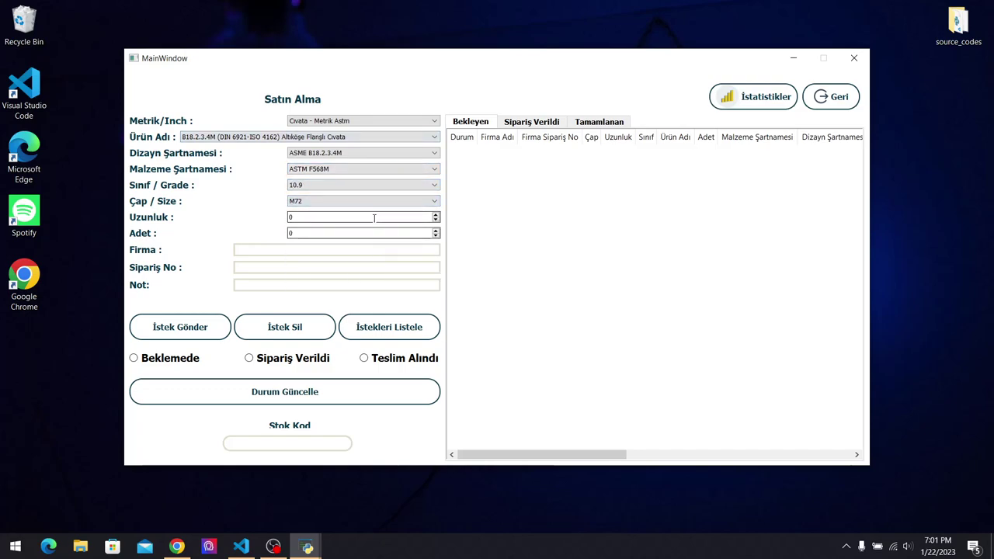
# Enter Uzunluk 500 and Adet 5000 for the bolt request.
pyautogui.doubleClick(342, 218)
pyautogui.write('500')
pyautogui.click(339, 231)
pyautogui.click(339, 230)
pyautogui.write('5000')
pyautogui.press('Tab')
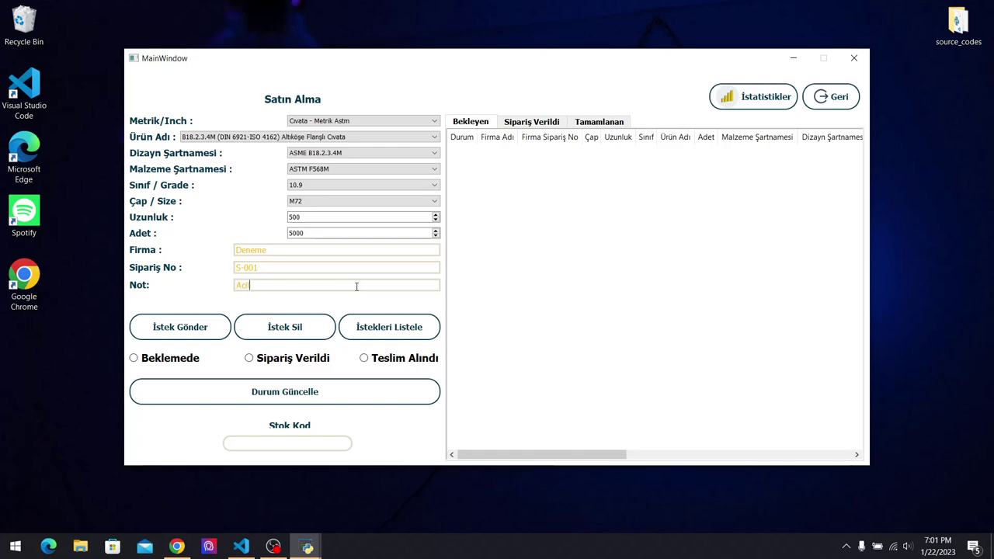
# Submit the purchase request and update its status to Sipariş Verildi.
pyautogui.click(200, 330)
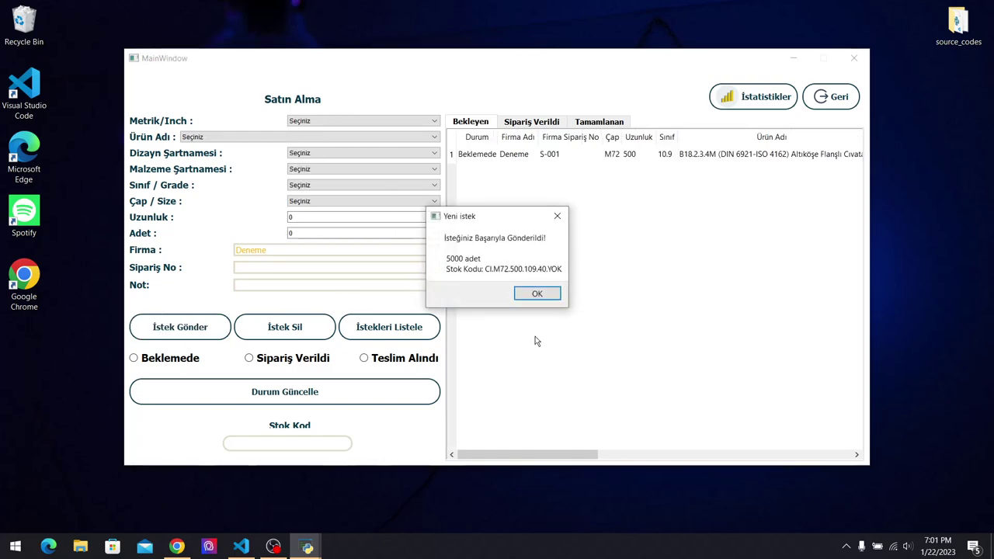
pyautogui.click(536, 293)
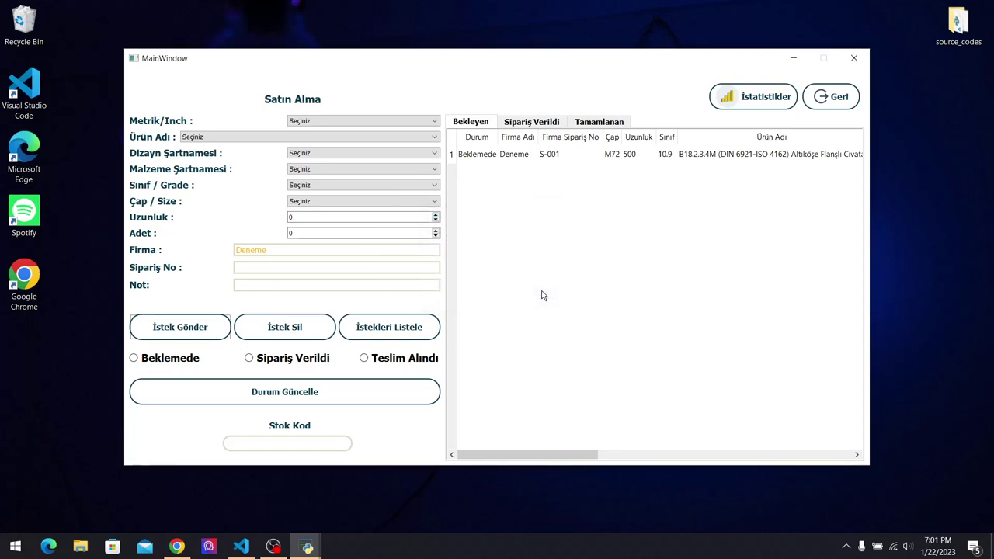
pyautogui.click(548, 156)
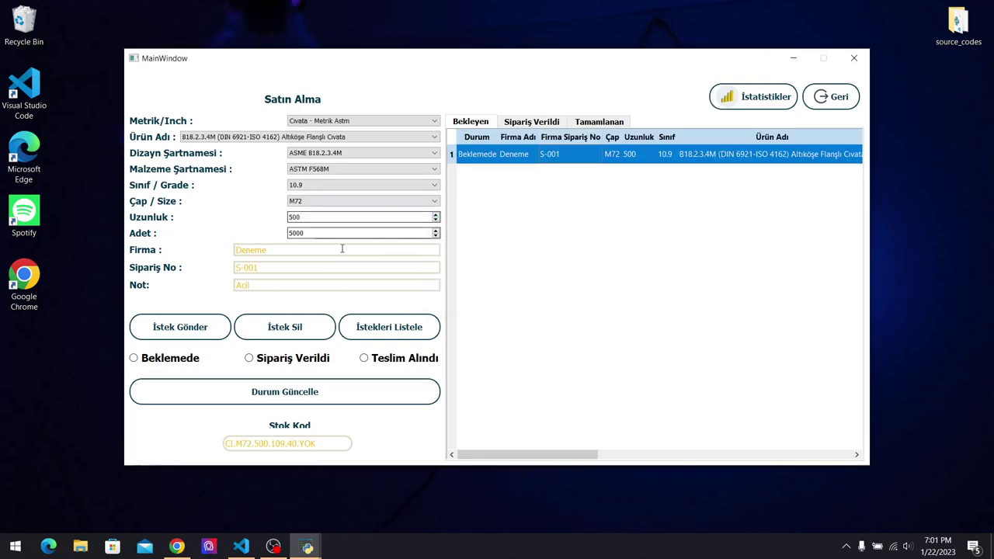
pyautogui.click(283, 362)
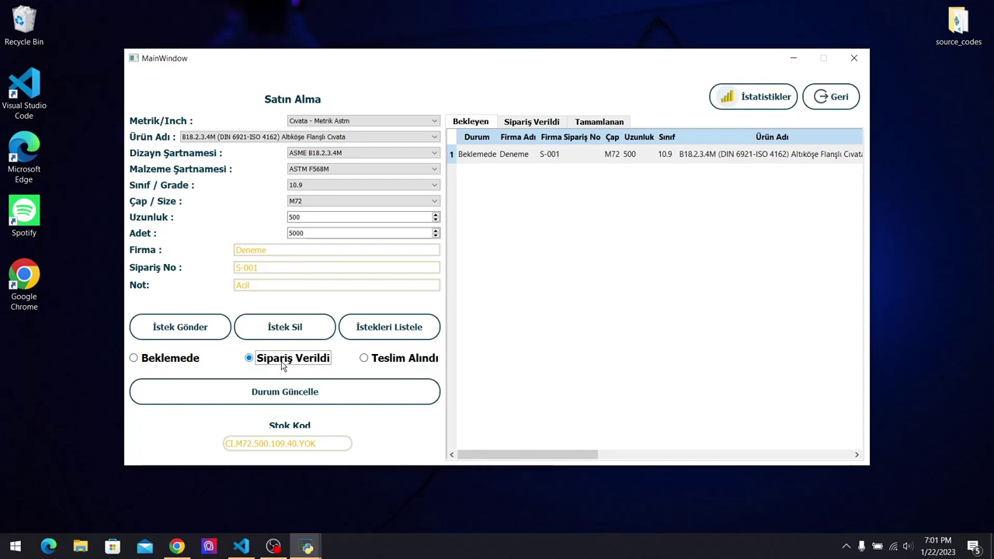
pyautogui.click(318, 394)
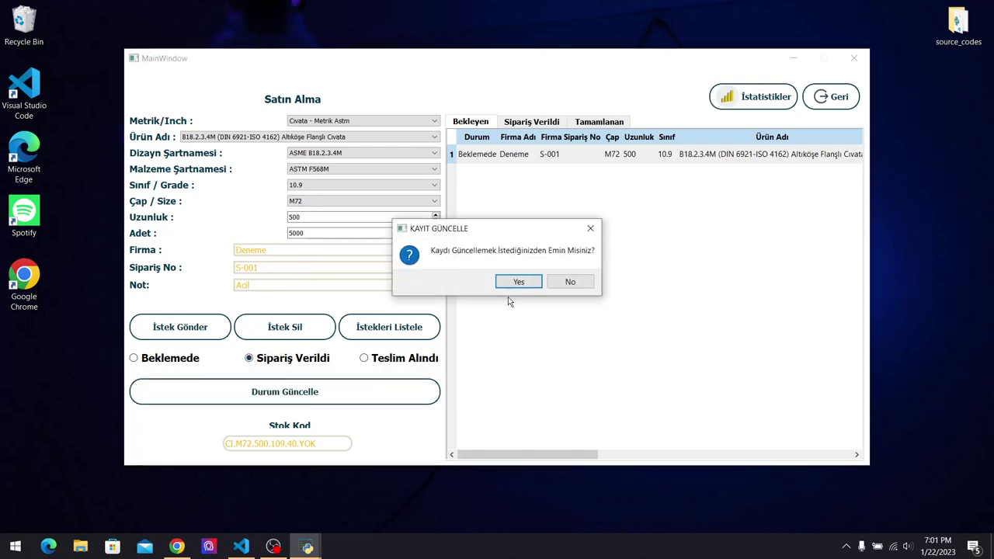
pyautogui.click(531, 282)
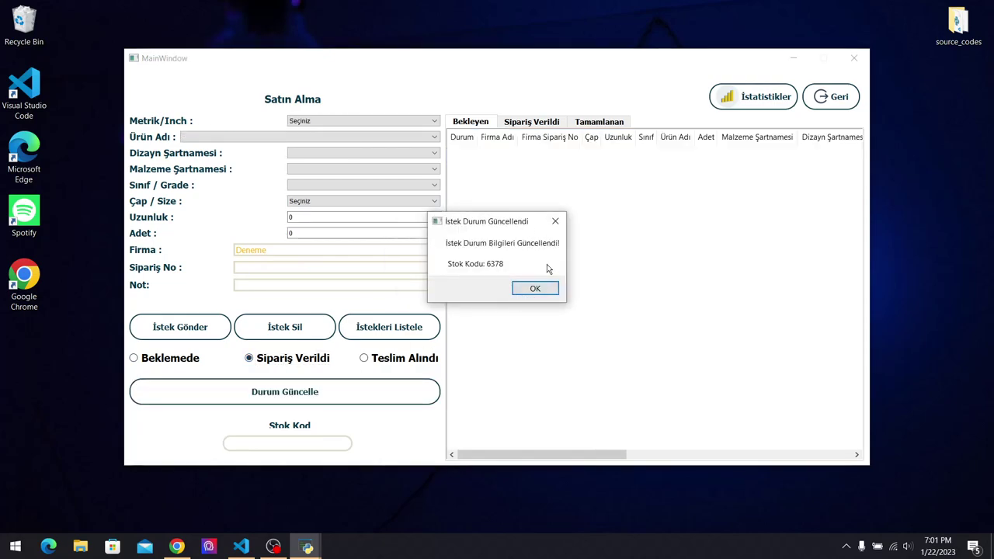
pyautogui.click(518, 289)
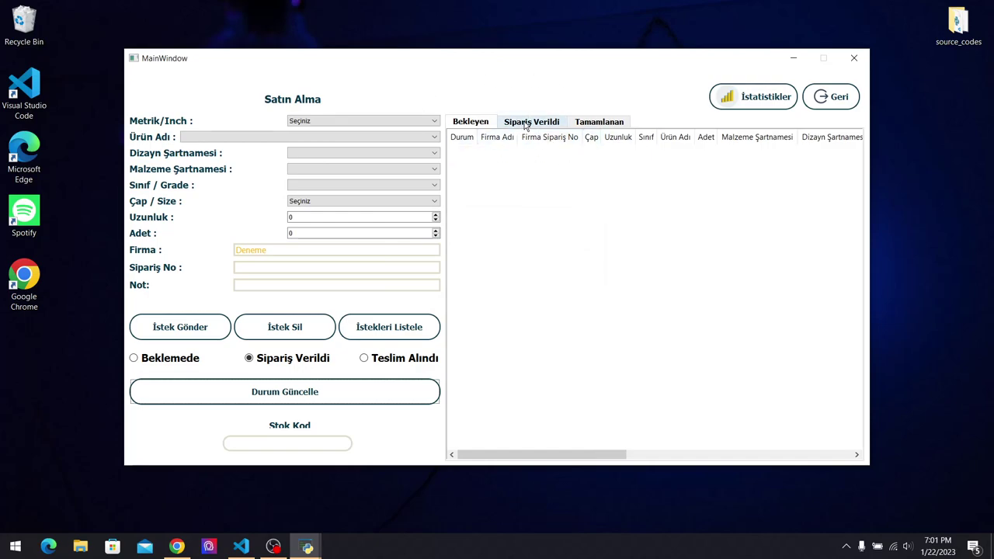
# Mark the S-001 request in Sipariş Verildi as Teslim Alındı.
pyautogui.click(528, 123)
pyautogui.click(524, 155)
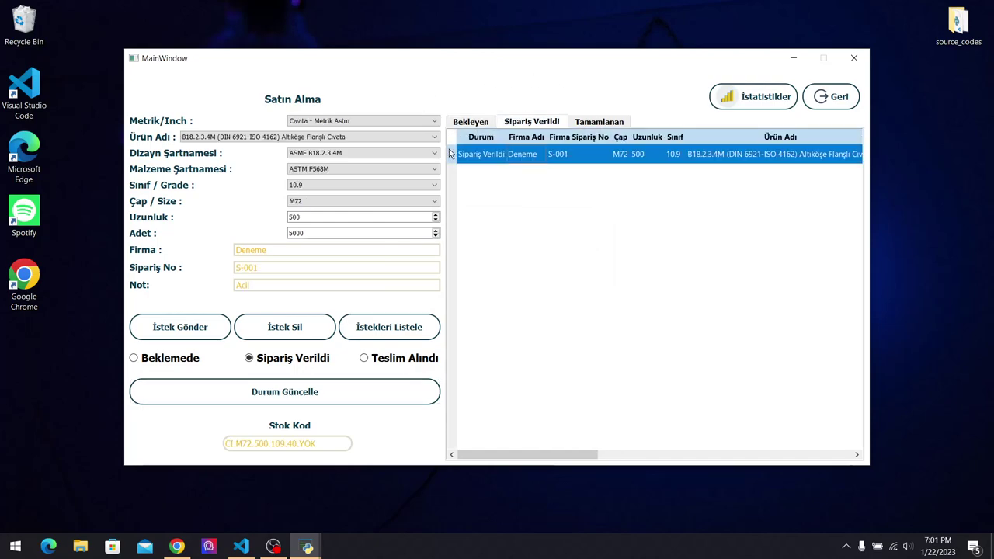
pyautogui.click(376, 362)
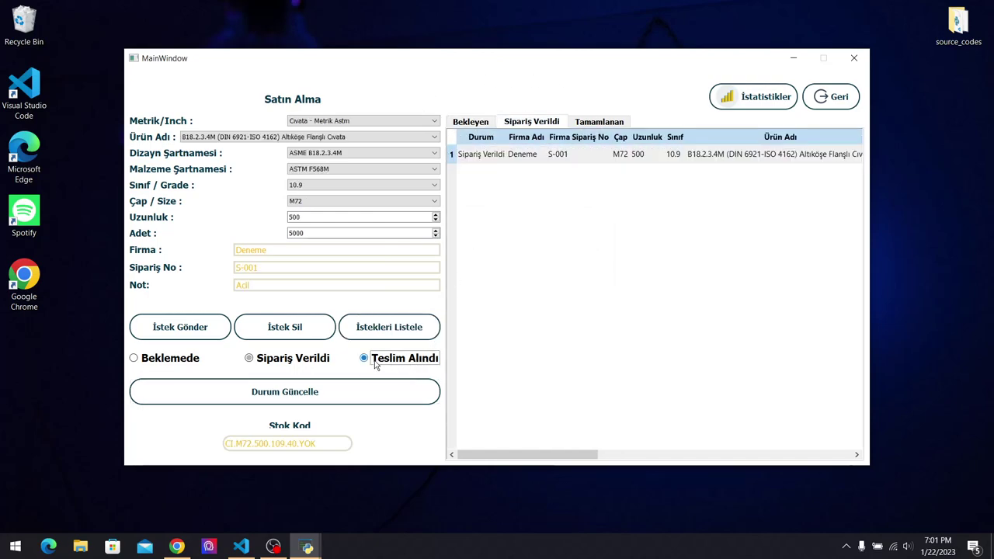
pyautogui.click(354, 402)
pyautogui.click(509, 283)
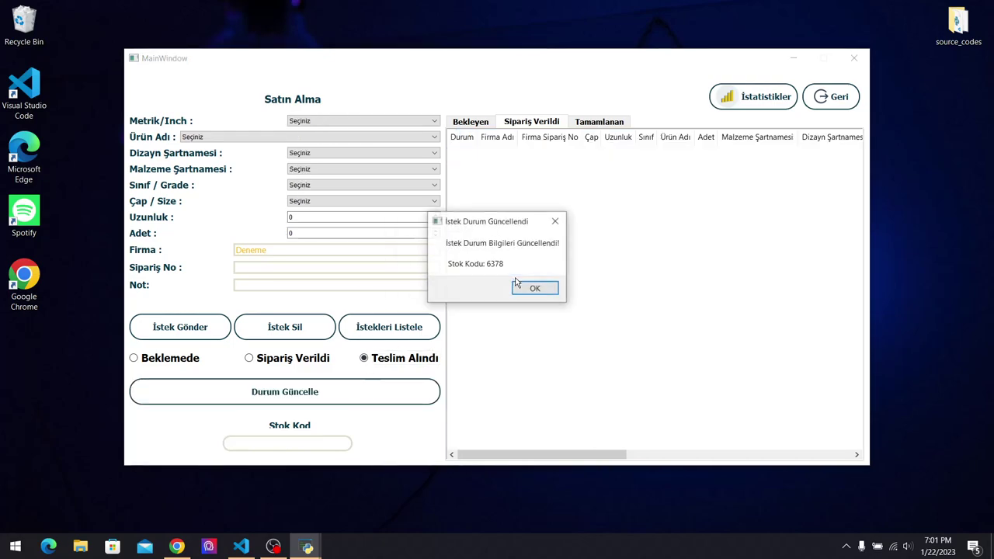
pyautogui.click(530, 286)
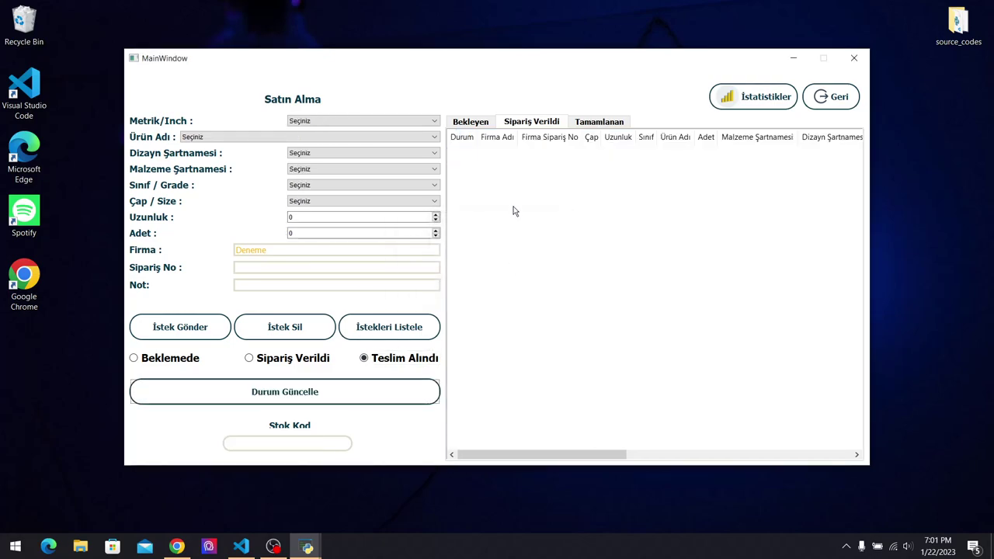
# Check S-001 under the Tamamlanan tab, then return to Ana Menü.
pyautogui.click(622, 122)
pyautogui.click(615, 156)
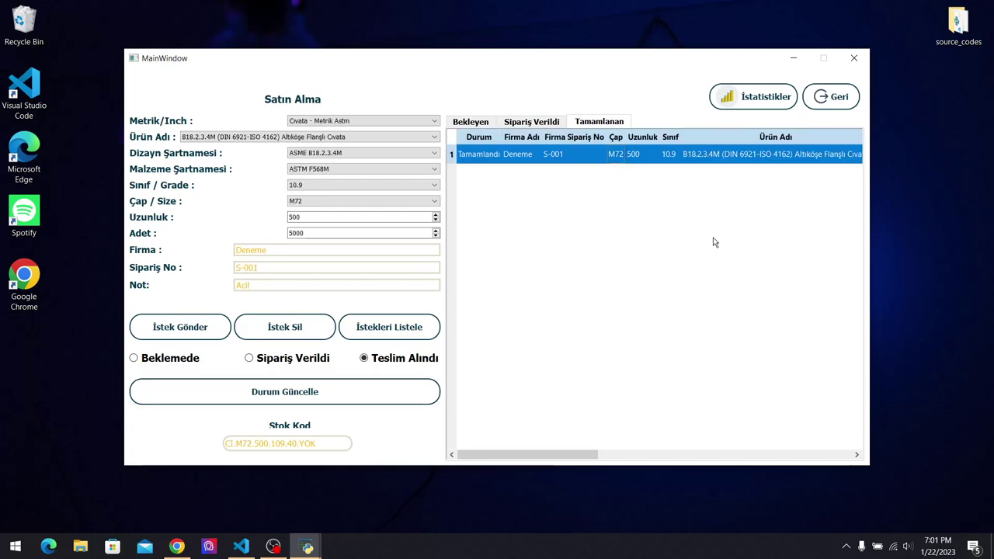
pyautogui.click(829, 96)
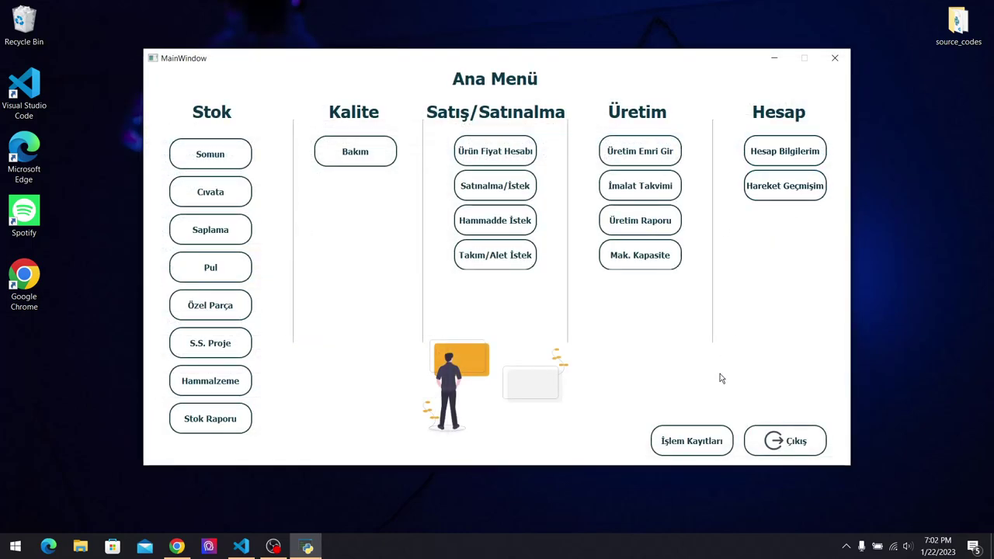
pyautogui.click(708, 442)
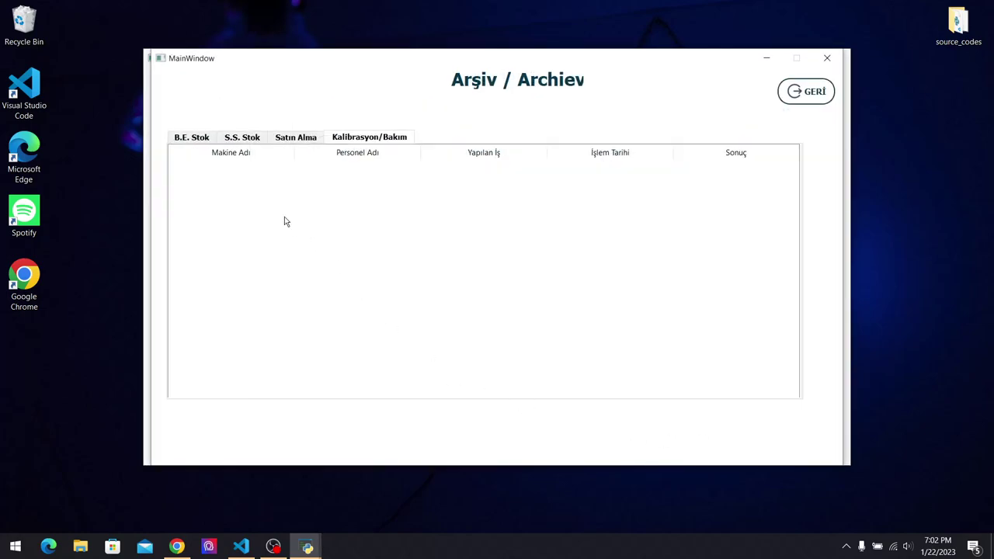
pyautogui.click(199, 136)
pyautogui.click(239, 137)
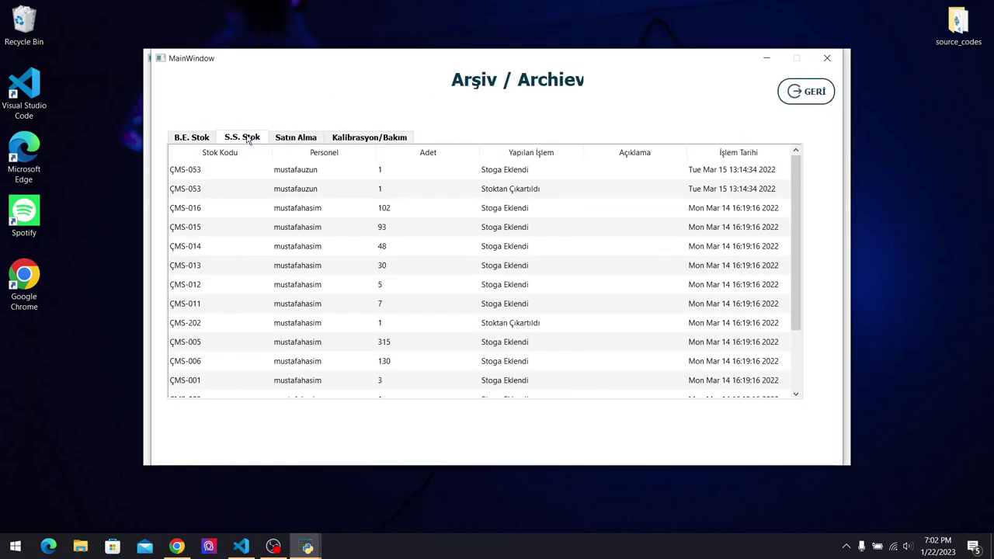
pyautogui.click(280, 138)
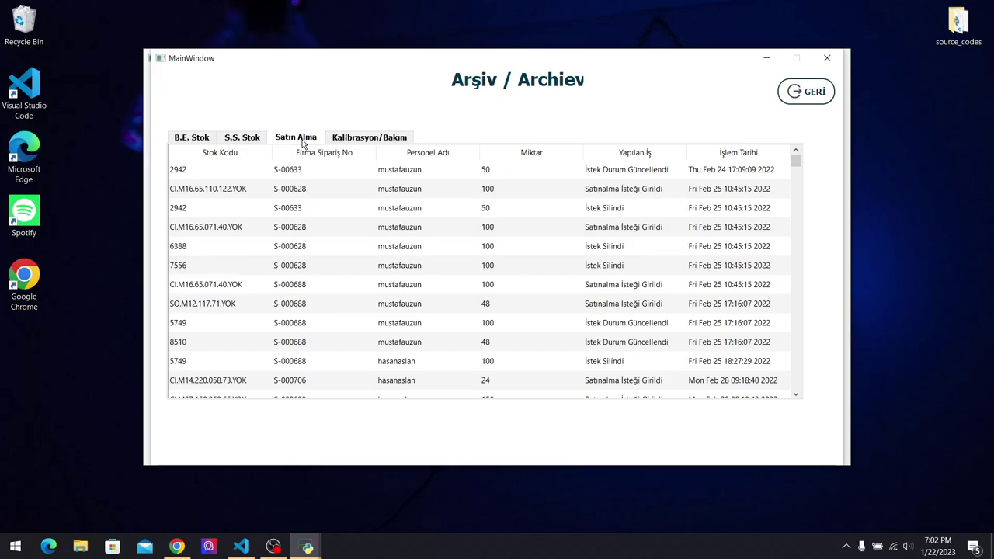
pyautogui.moveTo(795, 164); pyautogui.dragTo(803, 403)
pyautogui.rightClick(805, 403)
pyautogui.click(801, 382)
pyautogui.click(722, 390)
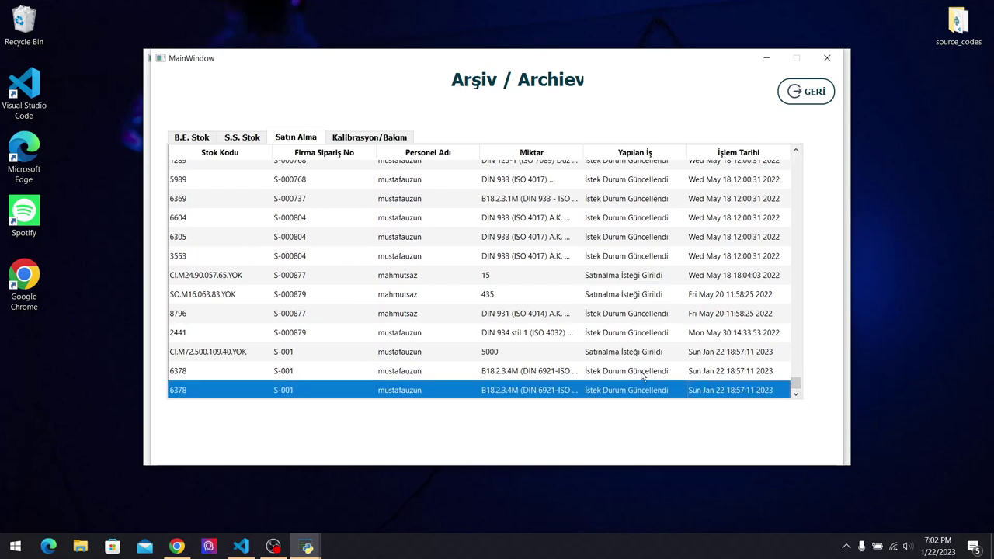
pyautogui.click(435, 373)
pyautogui.click(440, 353)
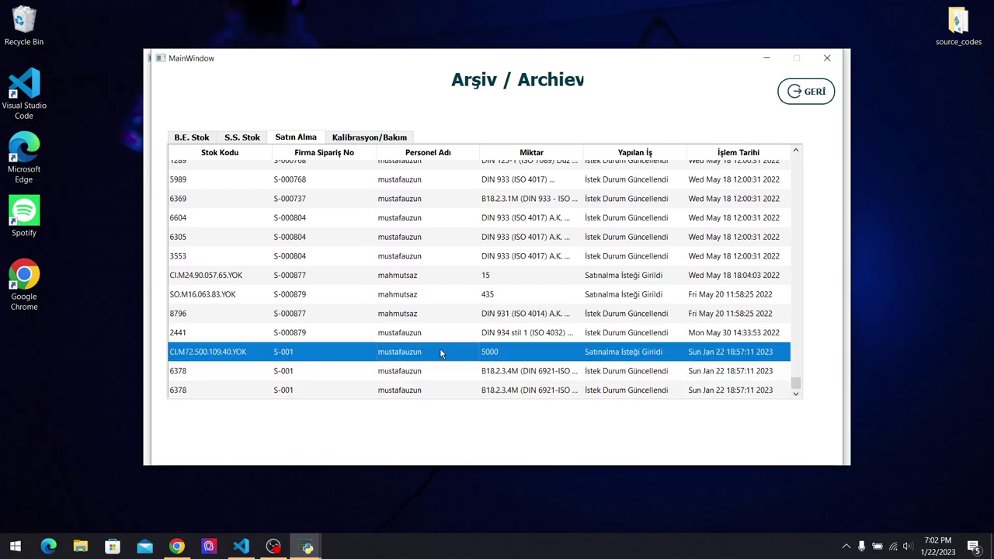
pyautogui.click(445, 339)
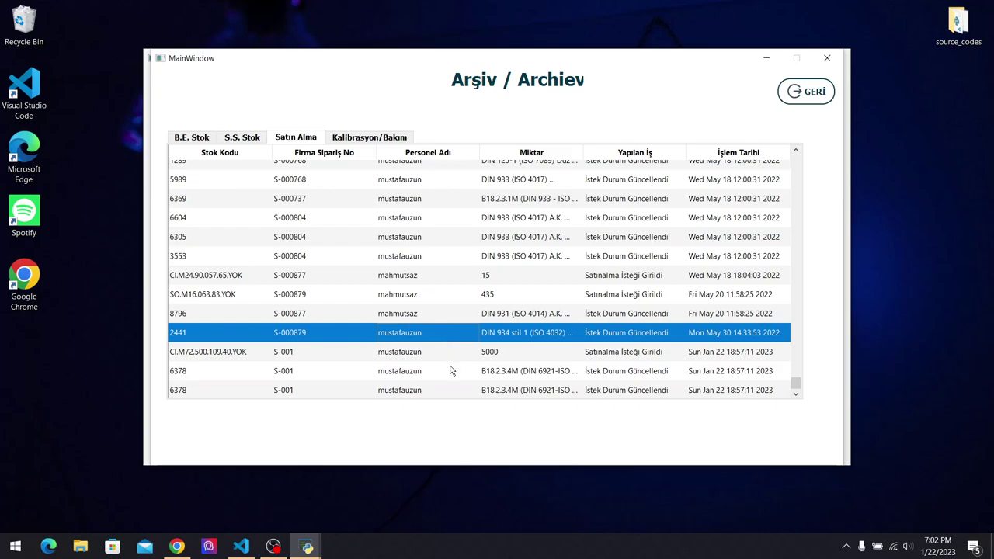
pyautogui.moveTo(451, 371); pyautogui.dragTo(456, 399)
pyautogui.moveTo(448, 349); pyautogui.dragTo(466, 313)
pyautogui.click(811, 87)
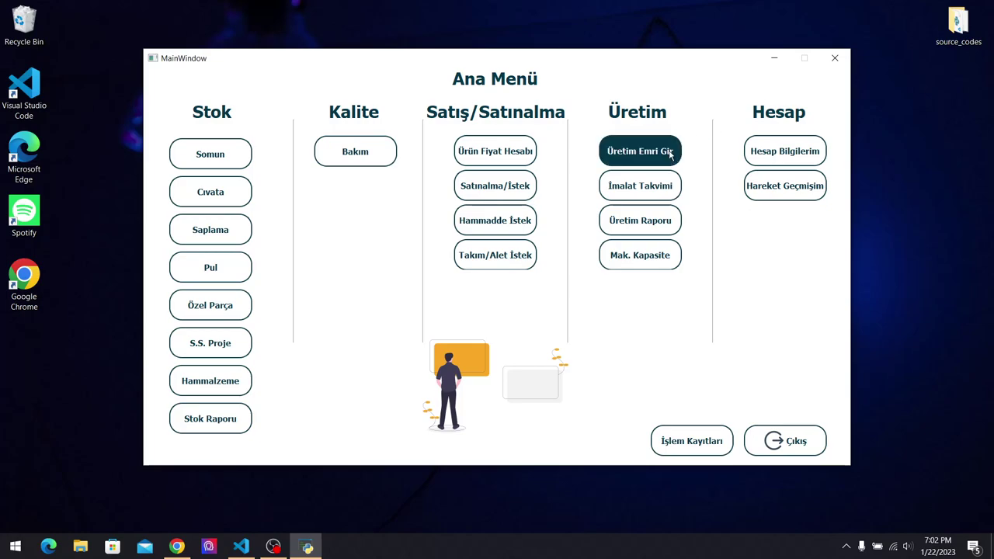
pyautogui.click(495, 221)
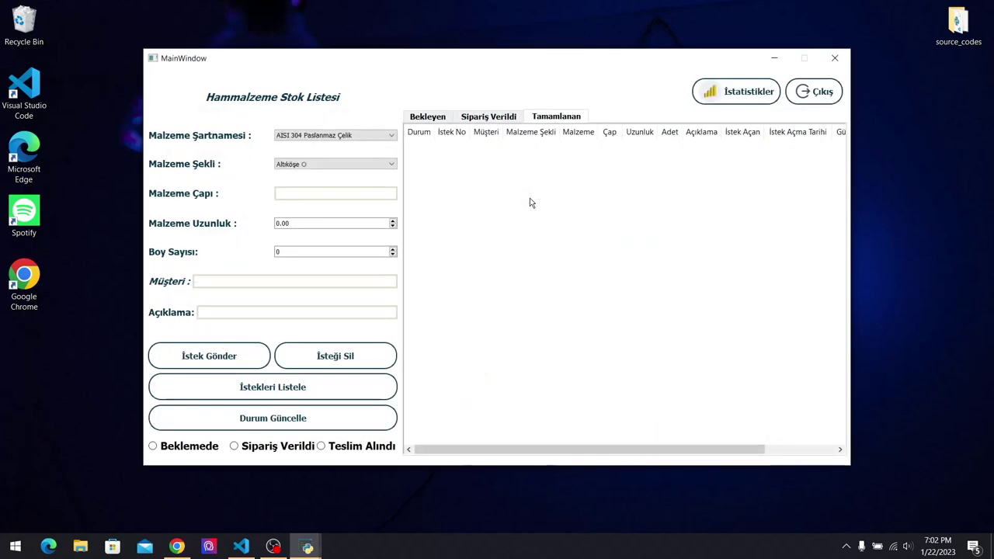
pyautogui.click(389, 136)
pyautogui.moveTo(393, 177); pyautogui.dragTo(395, 199)
pyautogui.rightClick(394, 199)
pyautogui.press('Escape')
pyautogui.click(410, 194)
pyautogui.click(426, 120)
pyautogui.click(483, 118)
pyautogui.click(548, 116)
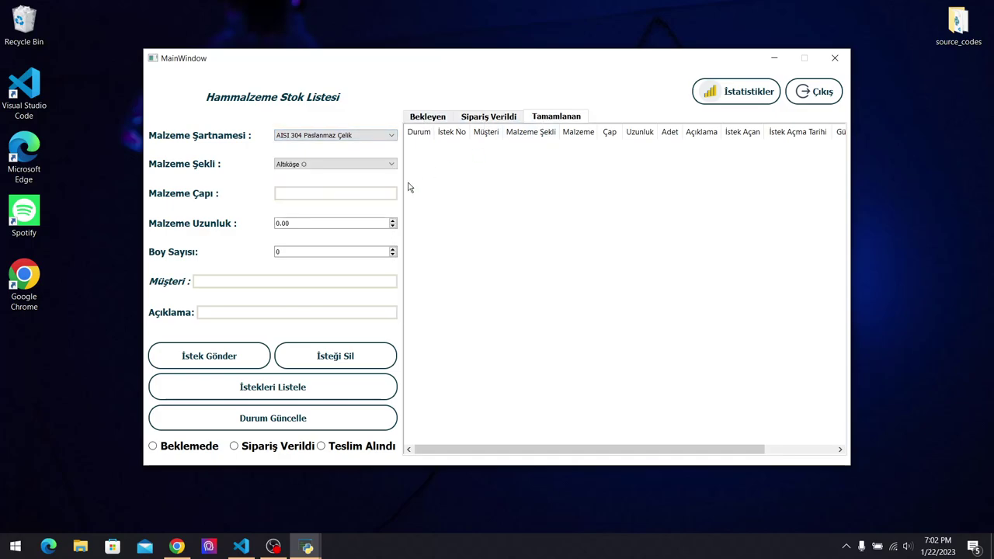
pyautogui.click(817, 96)
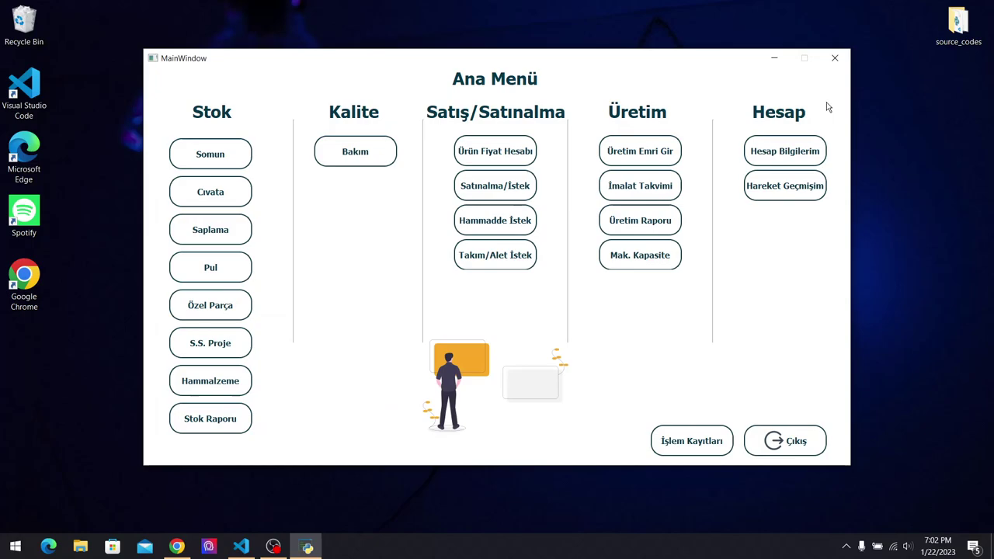
pyautogui.click(389, 150)
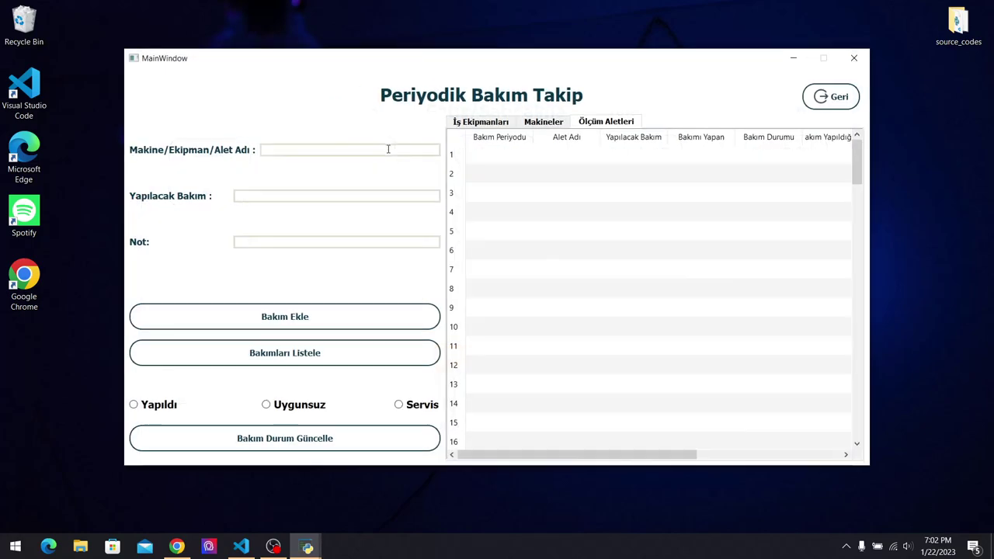
pyautogui.click(524, 123)
pyautogui.click(507, 124)
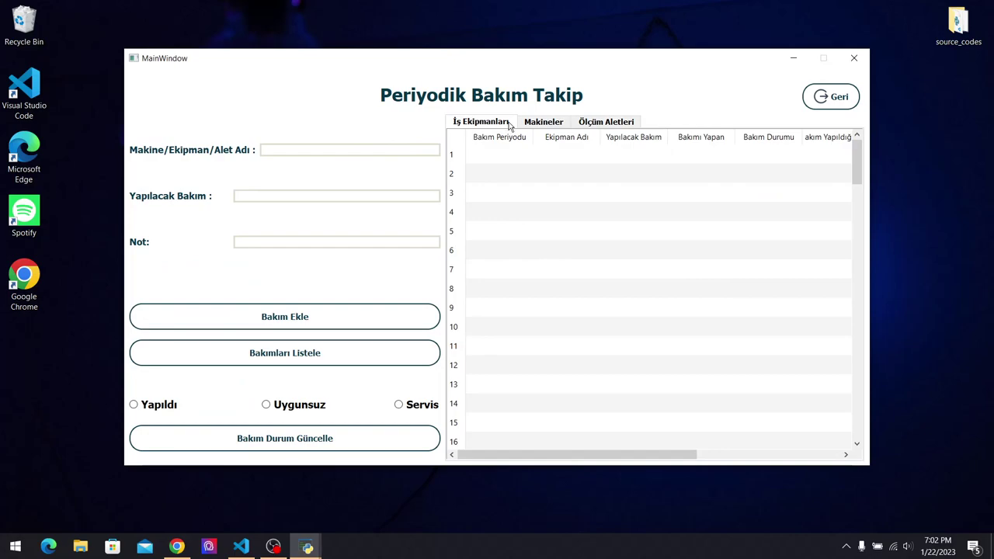
pyautogui.click(392, 354)
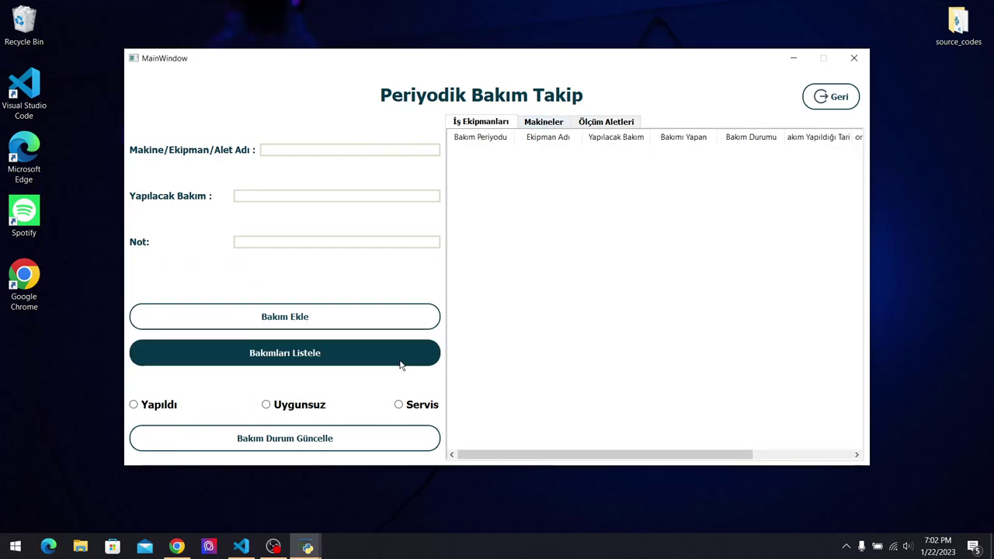
pyautogui.click(558, 123)
pyautogui.click(605, 123)
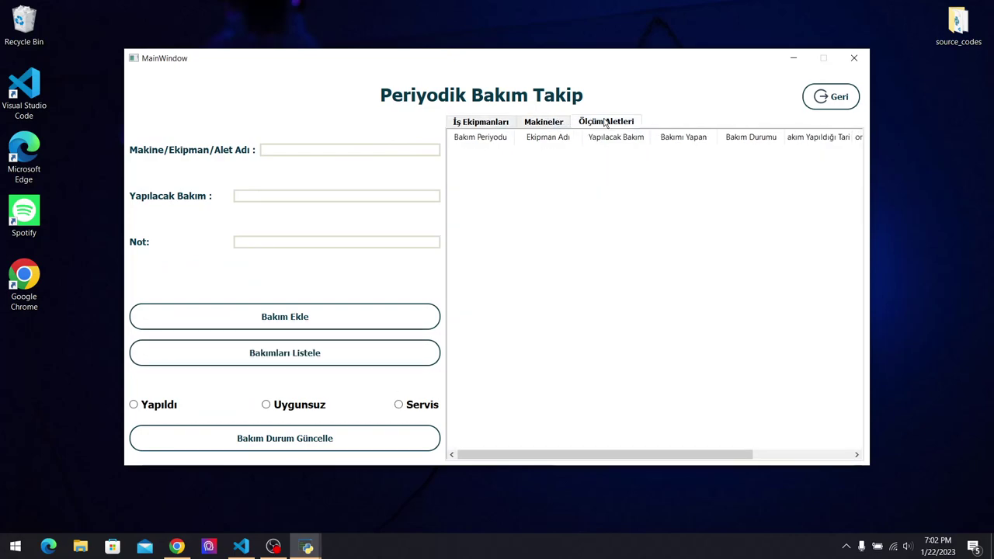
pyautogui.click(566, 123)
pyautogui.click(560, 158)
pyautogui.click(565, 175)
pyautogui.click(579, 194)
pyautogui.click(587, 218)
pyautogui.click(828, 97)
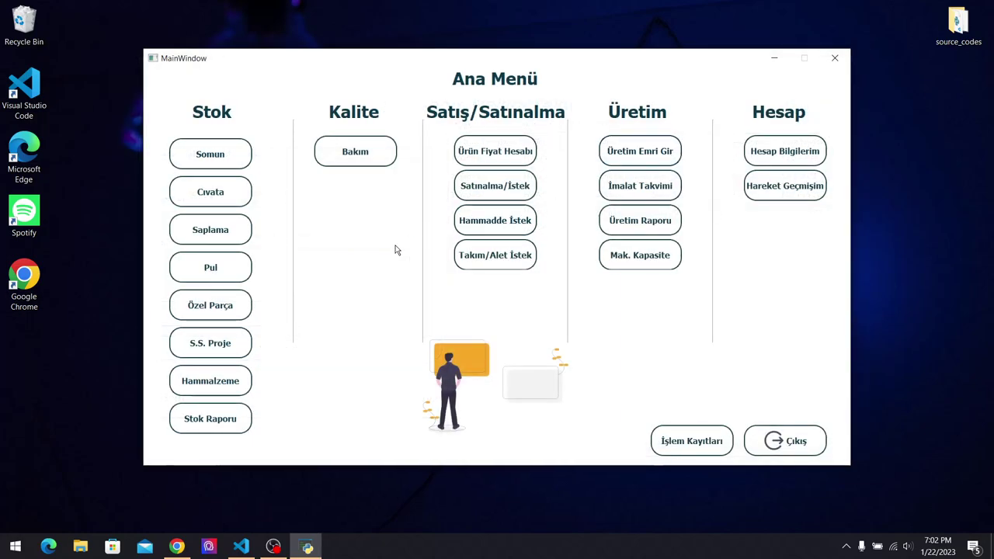
pyautogui.click(210, 267)
pyautogui.click(377, 131)
pyautogui.click(389, 152)
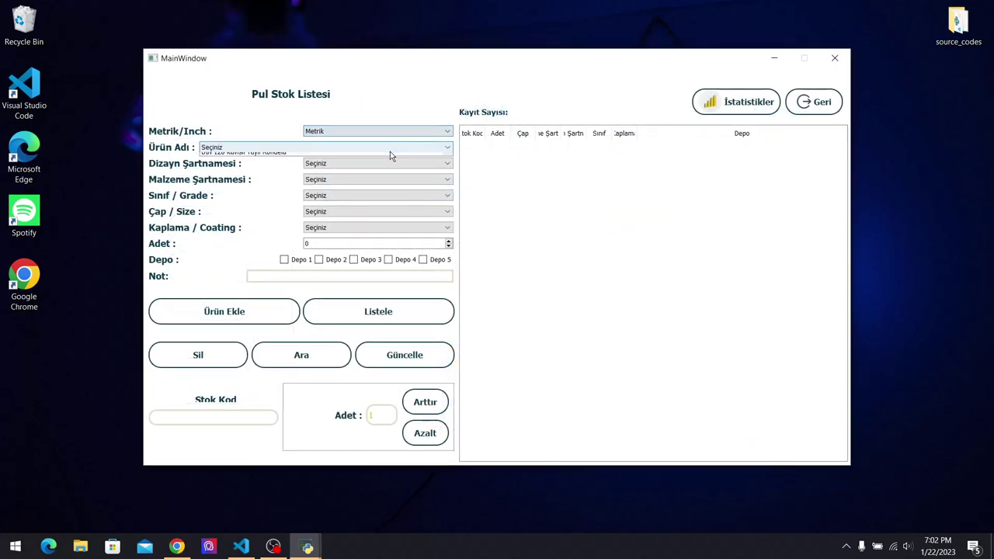
pyautogui.click(390, 148)
pyautogui.scroll(-8, 408, 190)
pyautogui.click(404, 200)
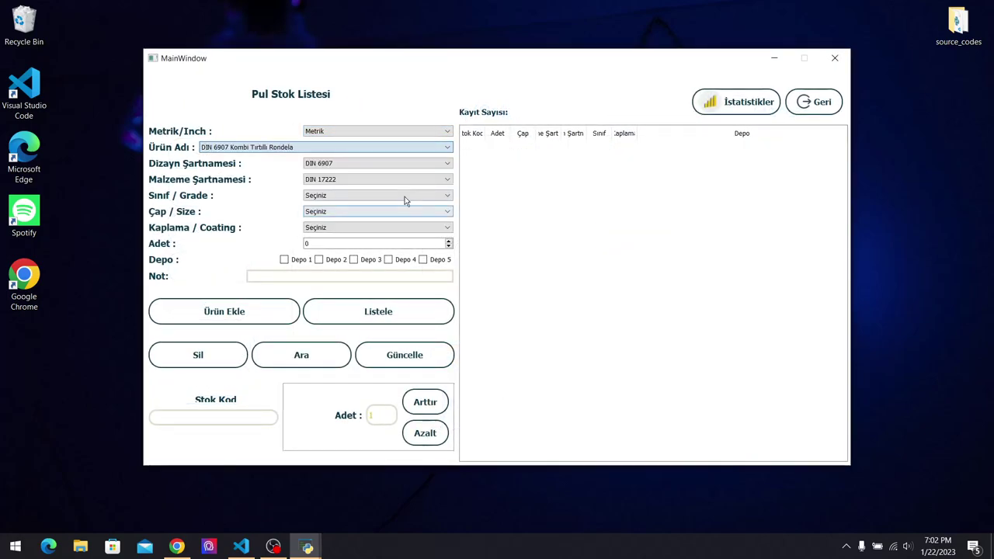
pyautogui.click(403, 195)
pyautogui.click(406, 215)
pyautogui.click(408, 211)
pyautogui.click(408, 233)
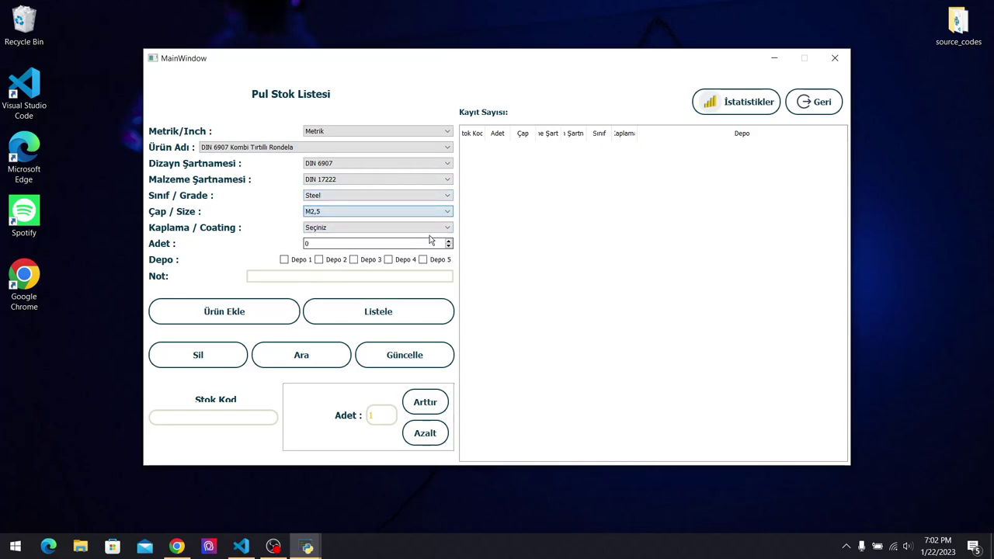
pyautogui.click(820, 109)
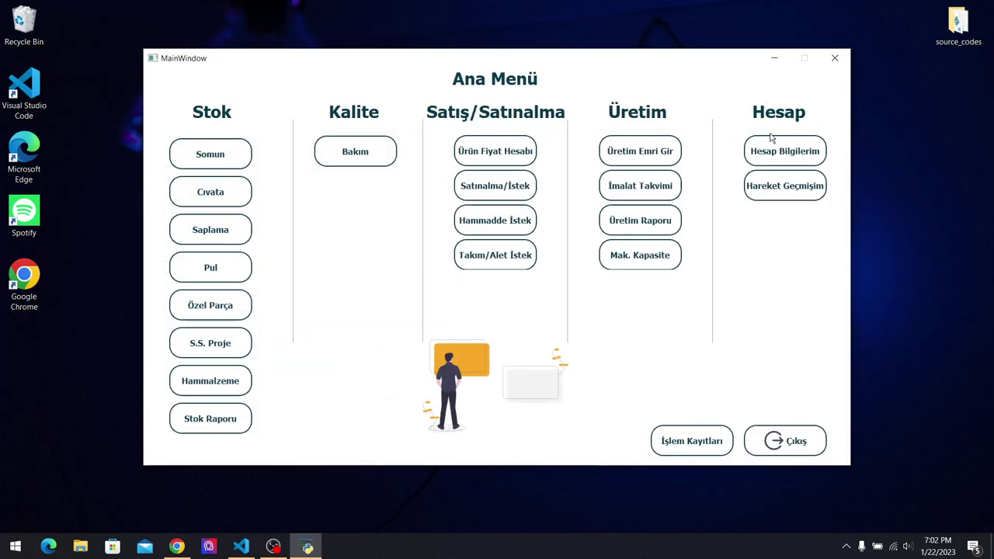